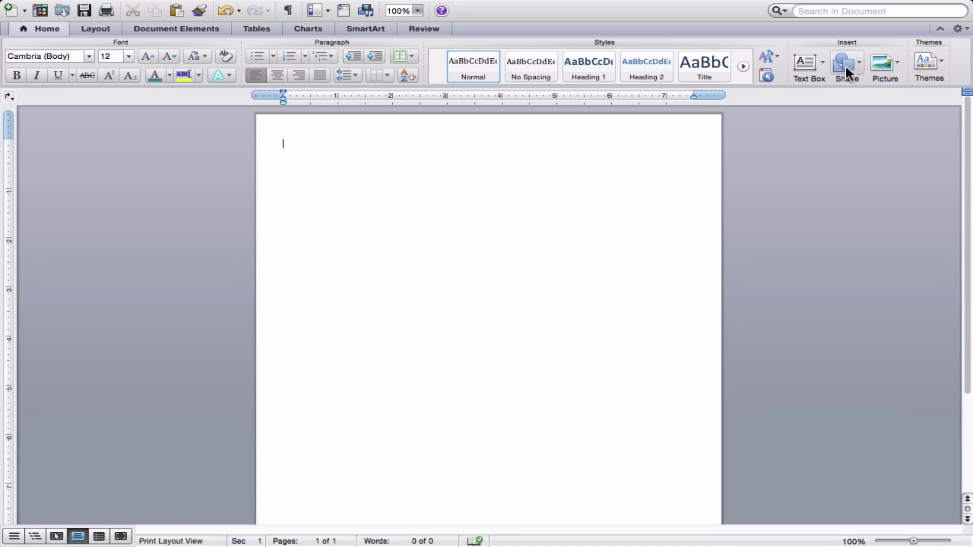
Draw a blue oval, about 3.63 inches across, near the page's top-left corner
left_click(844, 64)
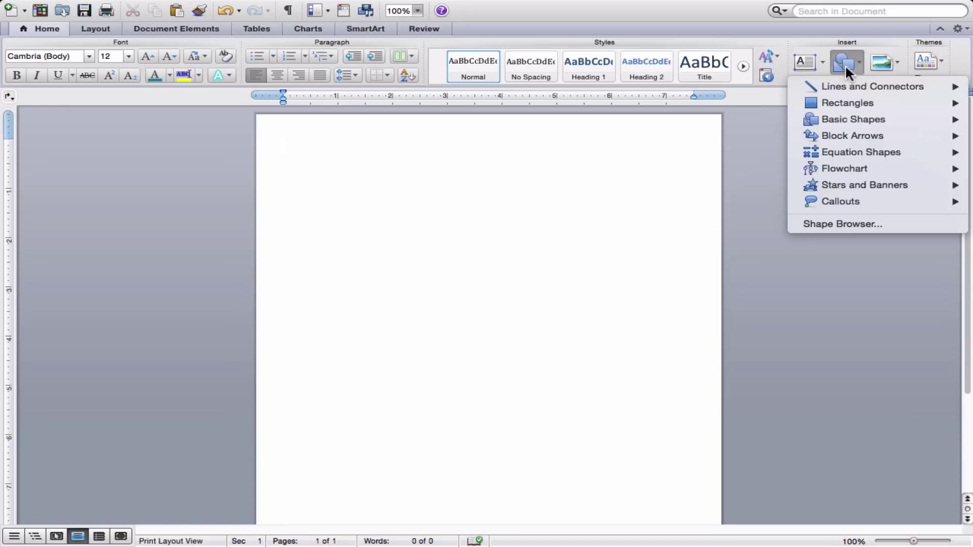
mouse_move(868, 122)
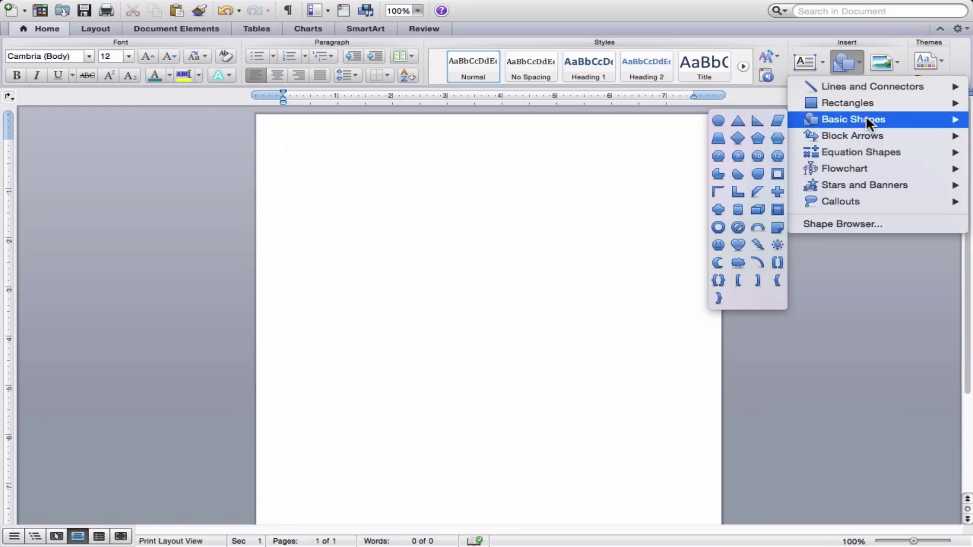
left_click(723, 121)
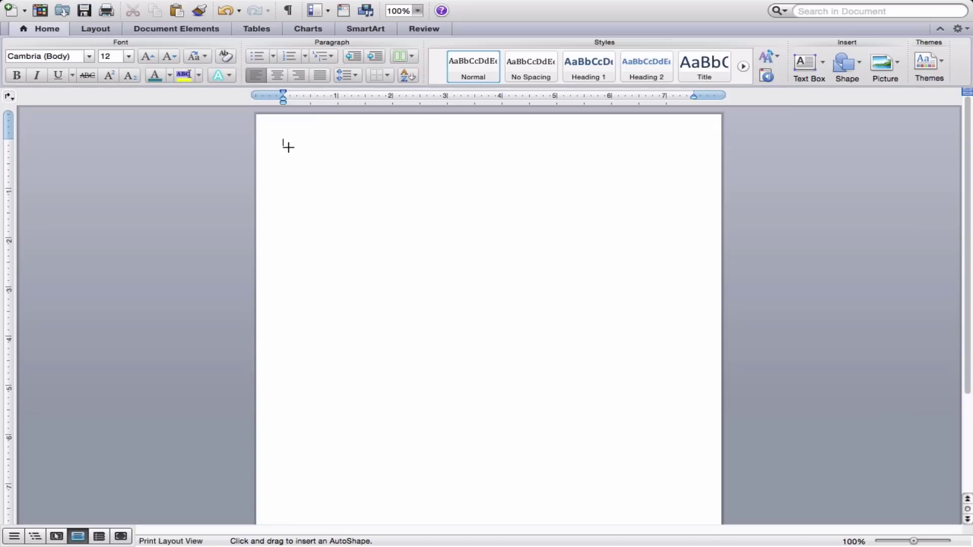
left_click_drag(284, 145, 474, 324)
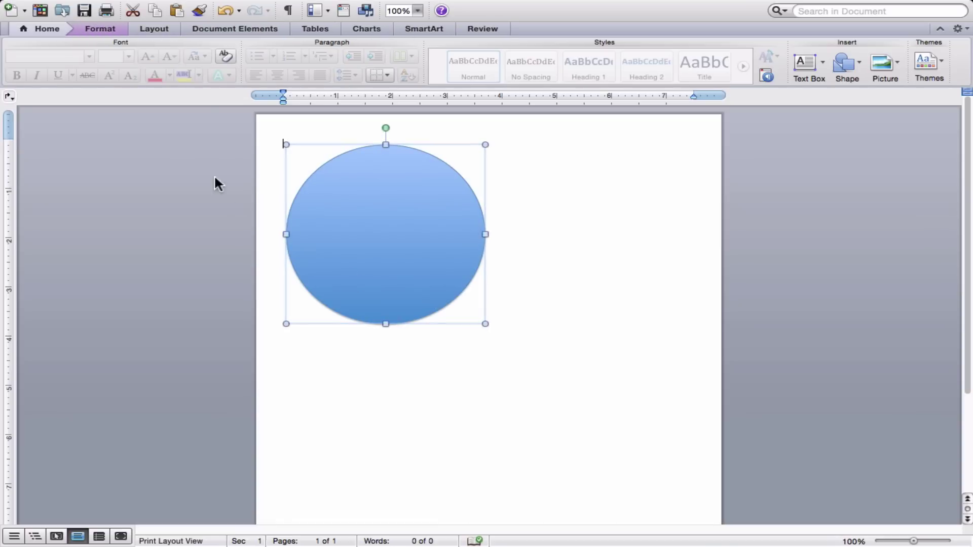
Lock the oval's aspect ratio, set its height to 3.5 inches, and wrap it In Front of Text
left_click(92, 29)
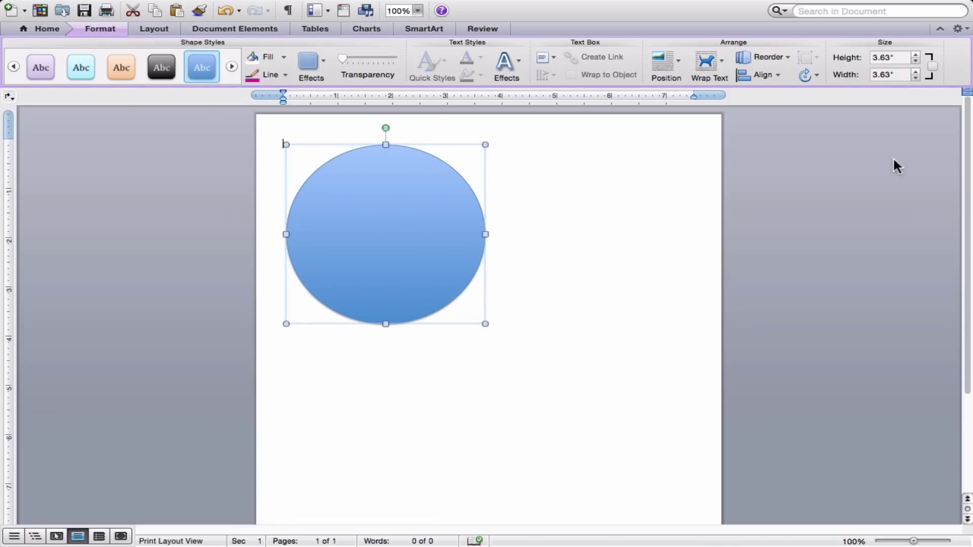
left_click(932, 65)
left_click(888, 56)
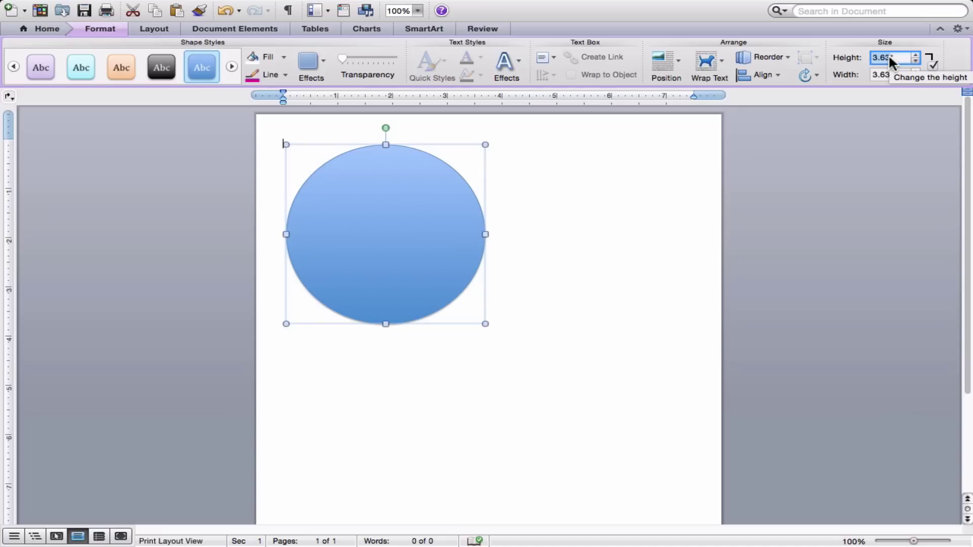
type("3.5")
key("Return")
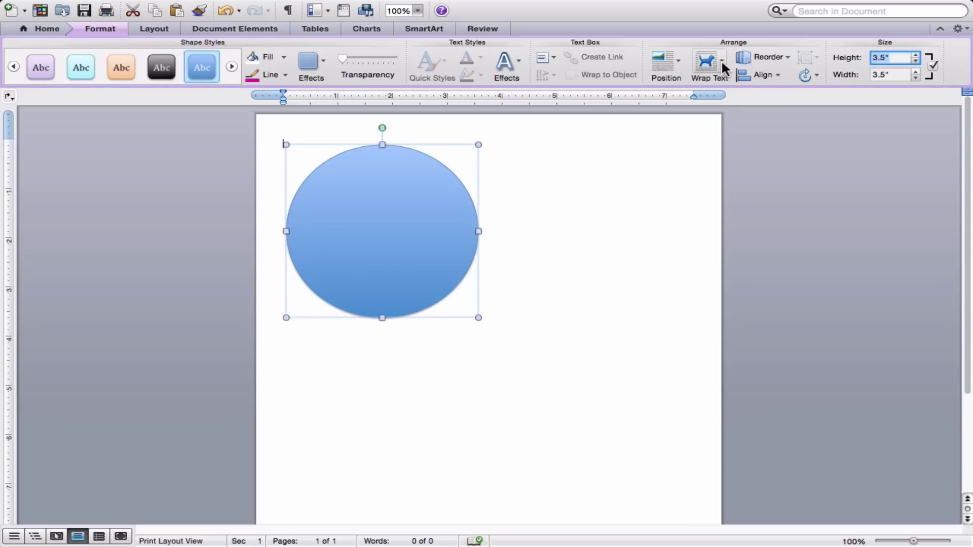
left_click(721, 60)
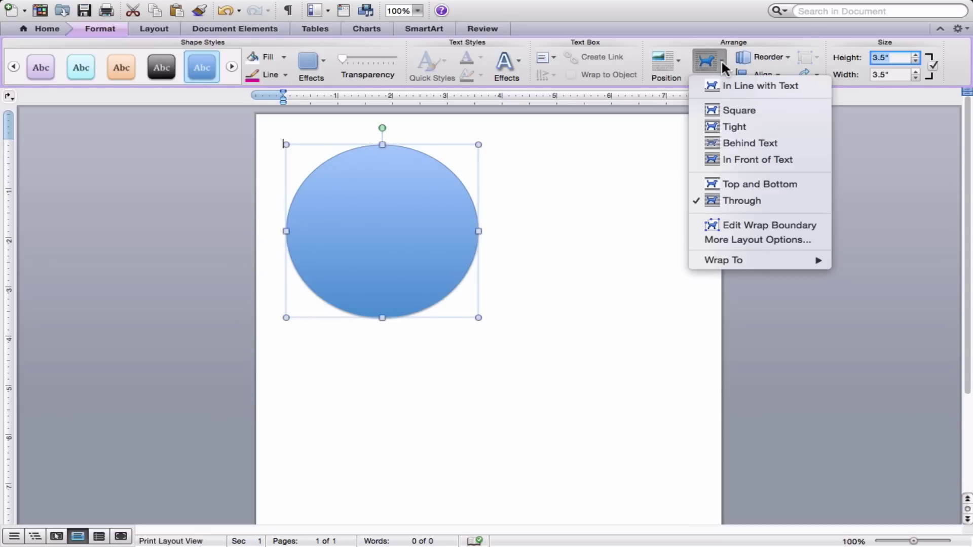
left_click(758, 160)
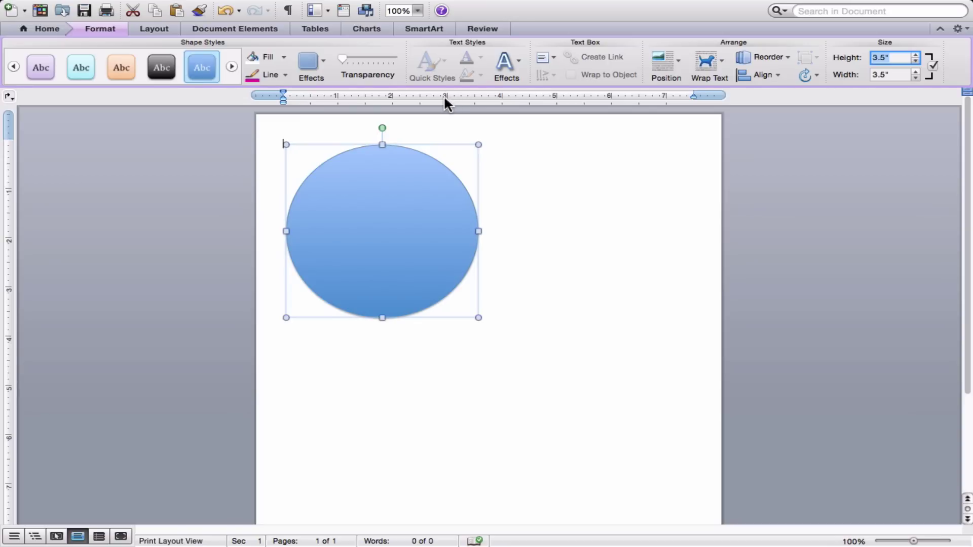
Remove the circle's shadow with No Shadow
left_click(306, 68)
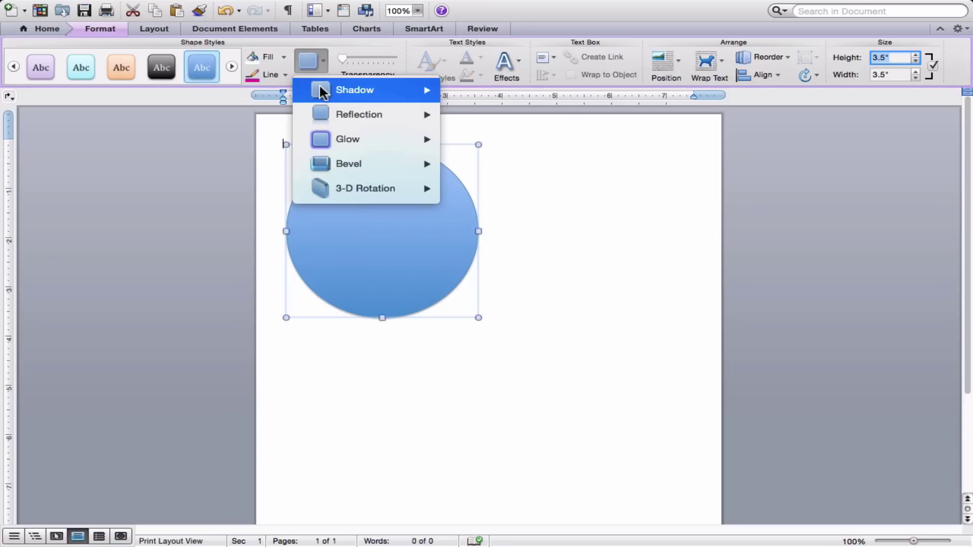
mouse_move(319, 89)
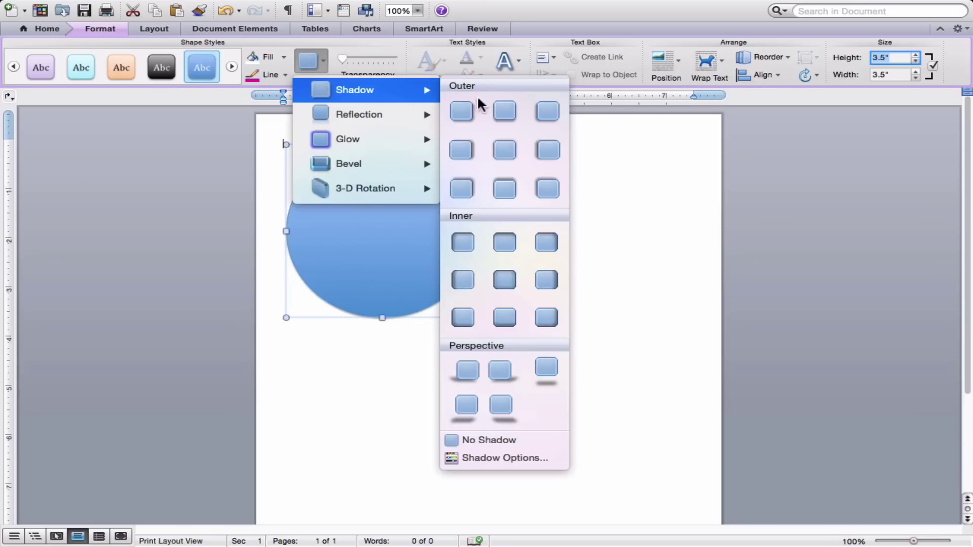
left_click(502, 441)
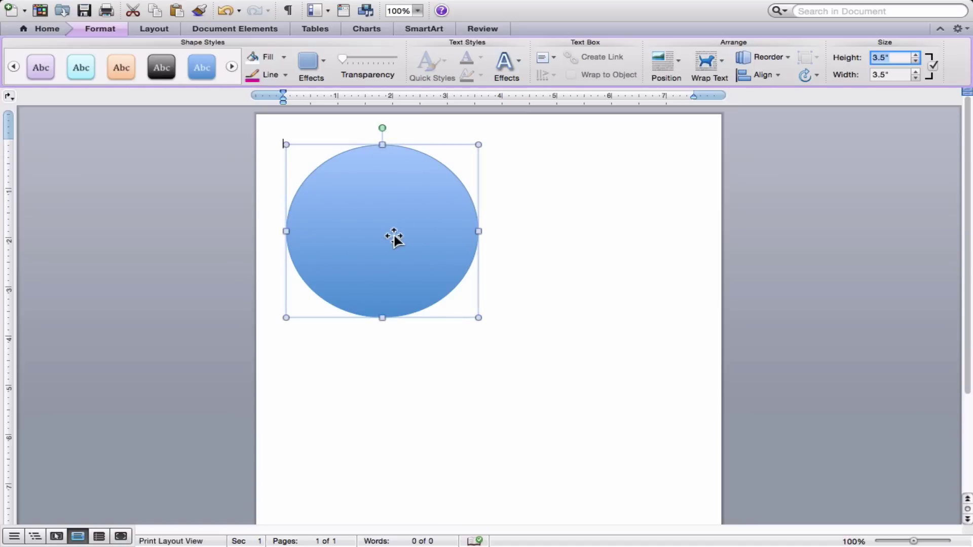
Give the circle a pink outline 3 pt thick
left_click(285, 76)
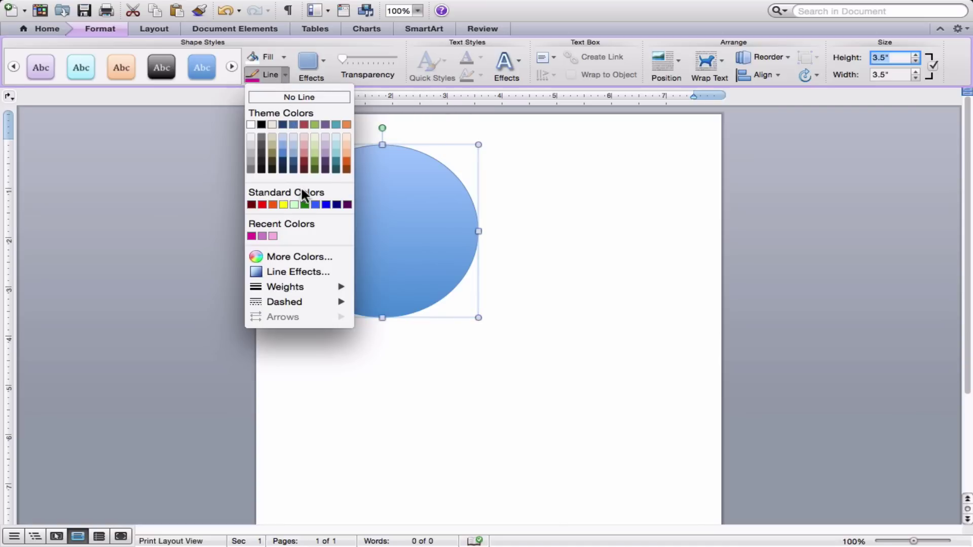
left_click(250, 235)
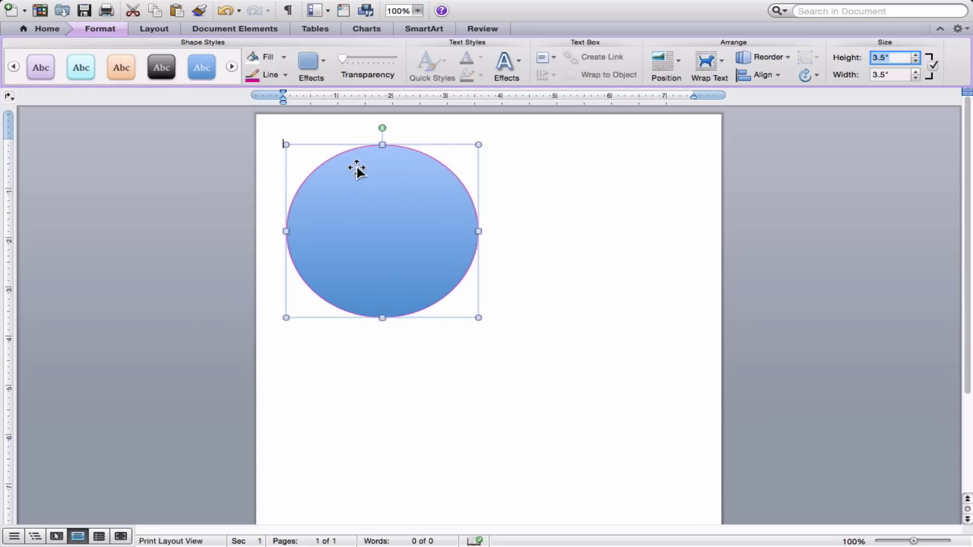
left_click(285, 74)
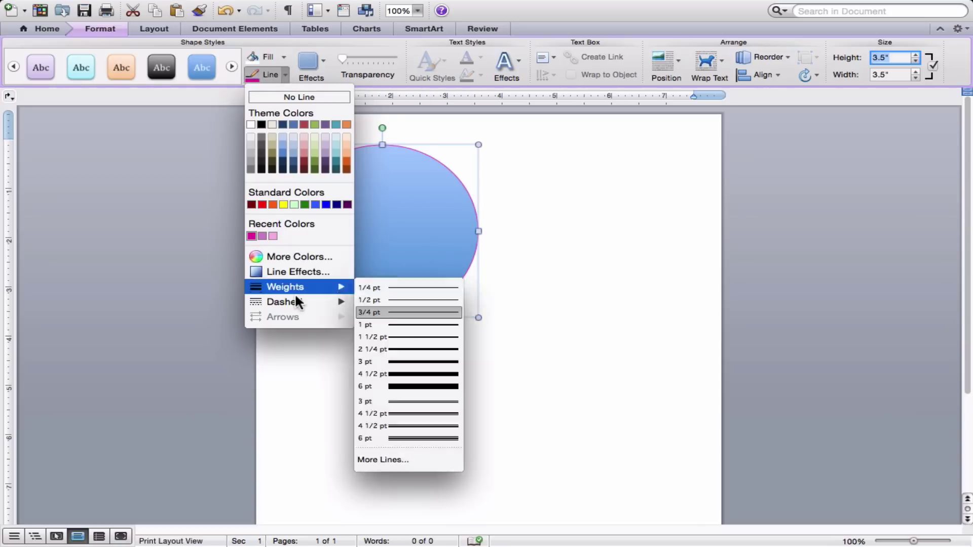
mouse_move(308, 288)
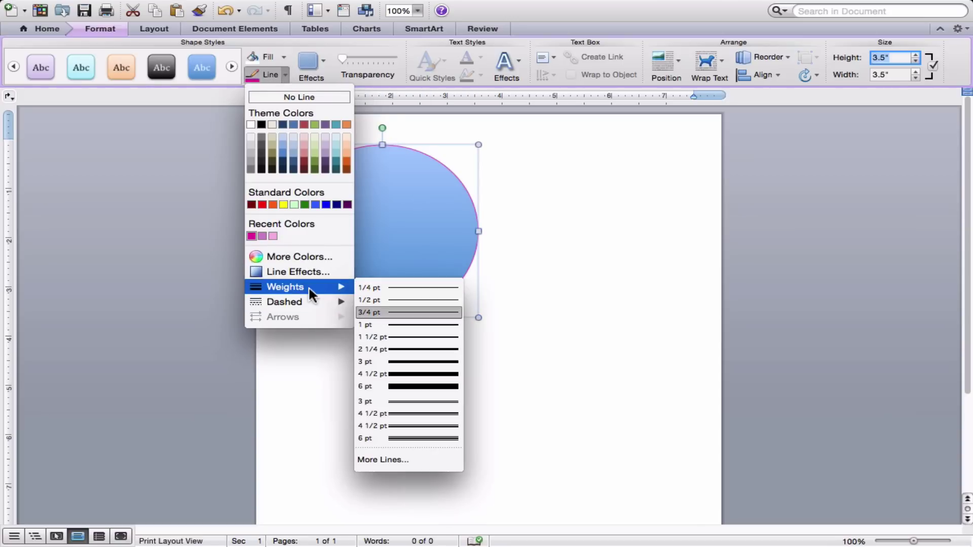
left_click(415, 361)
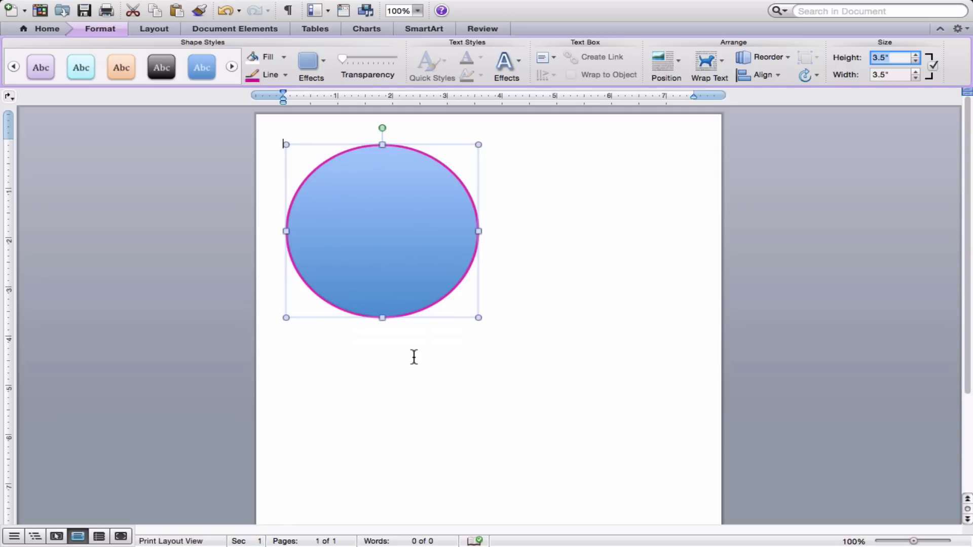
Fill the circle with white and deselect it
left_click(286, 57)
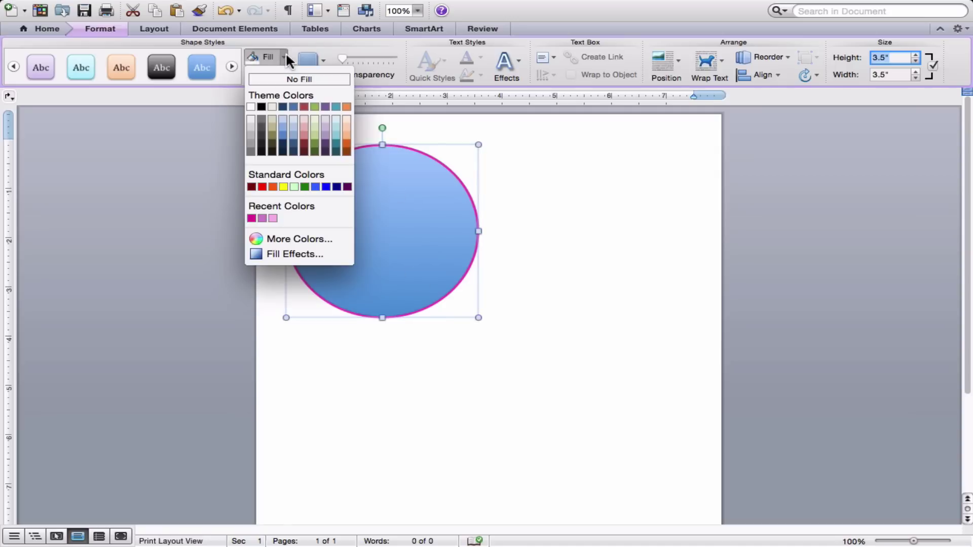
left_click(251, 107)
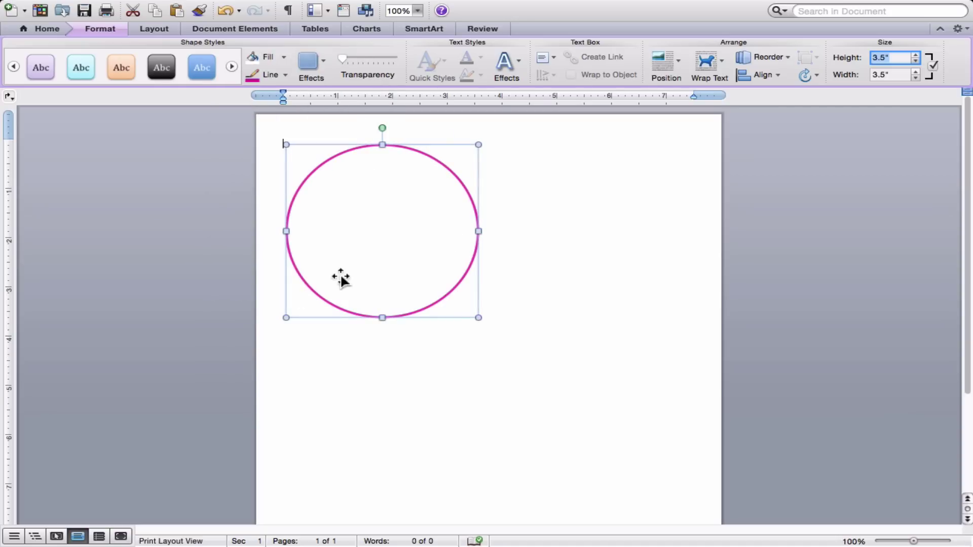
left_click(556, 269)
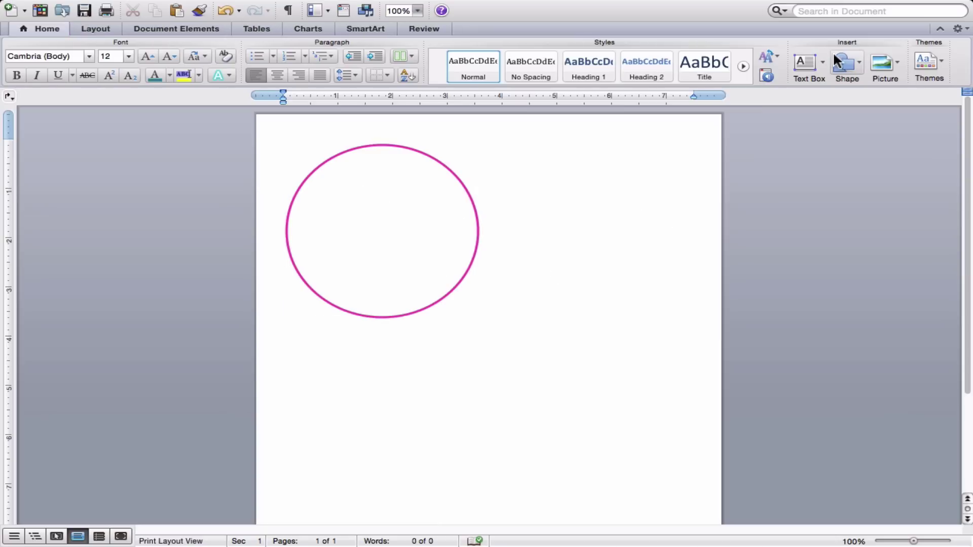
Draw a second oval overlapping the pink ring
left_click(847, 63)
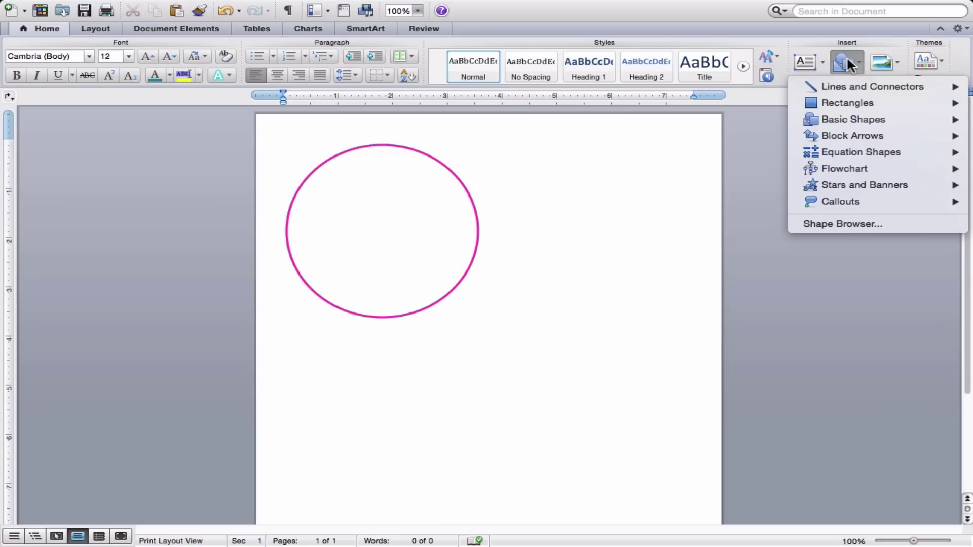
mouse_move(844, 125)
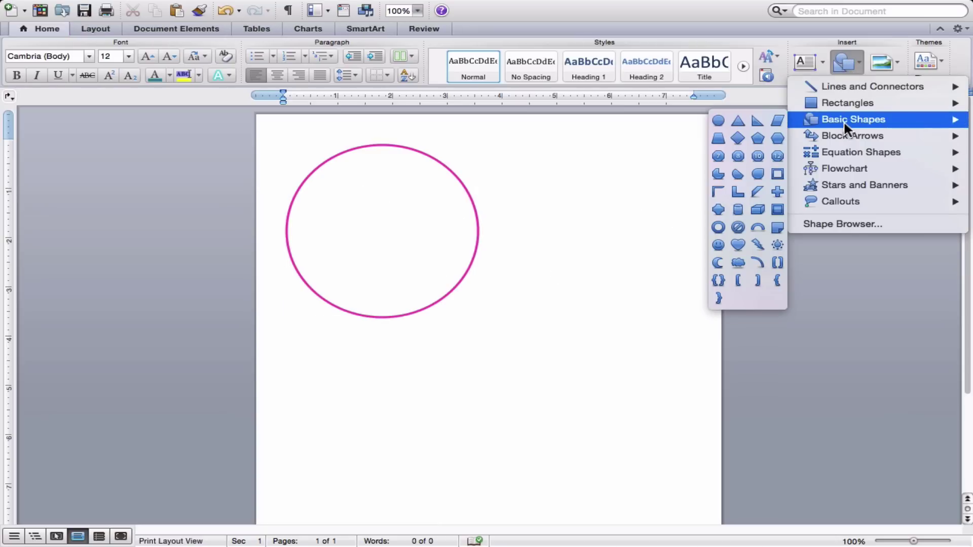
left_click(718, 122)
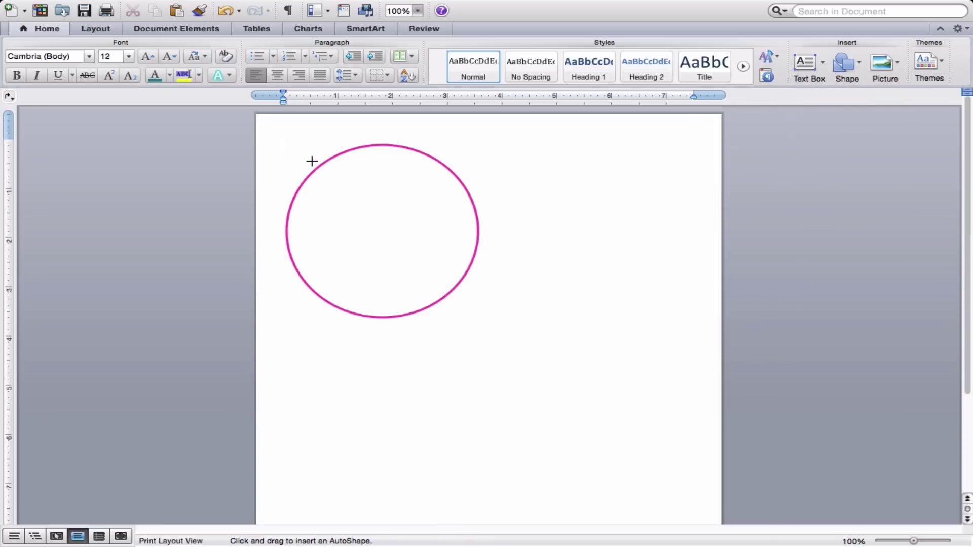
left_click_drag(332, 178, 481, 330)
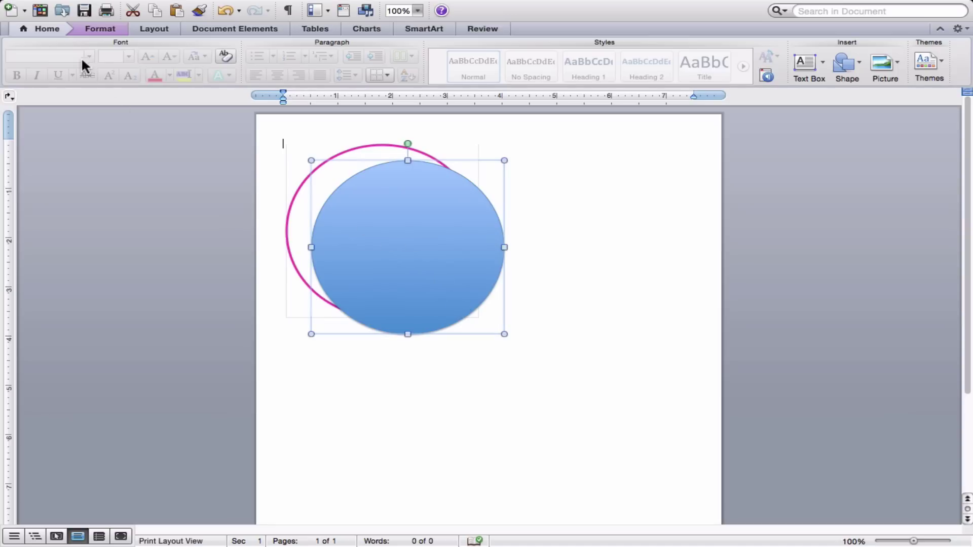
Lock the new oval's aspect ratio and set its height to 3.25 inches
left_click(93, 25)
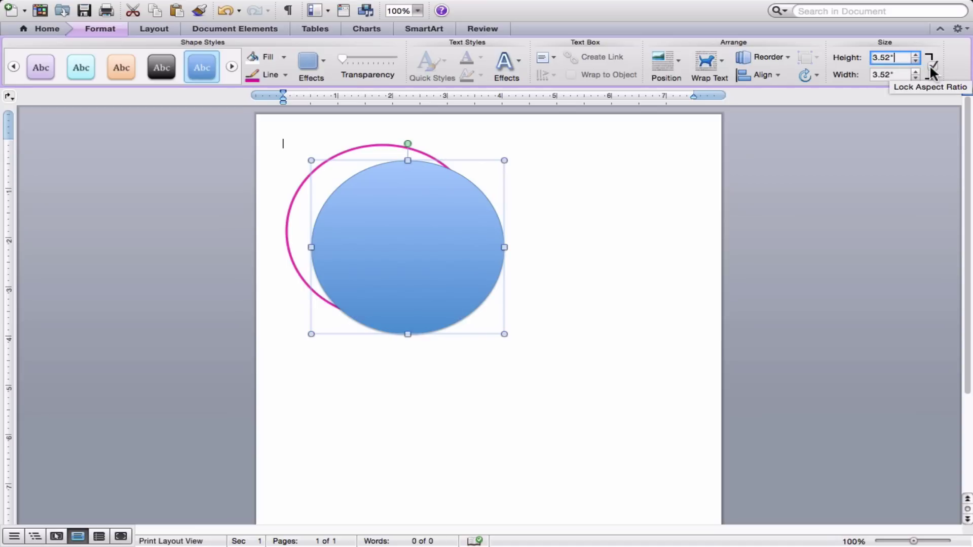
left_click(931, 65)
double_click(898, 59)
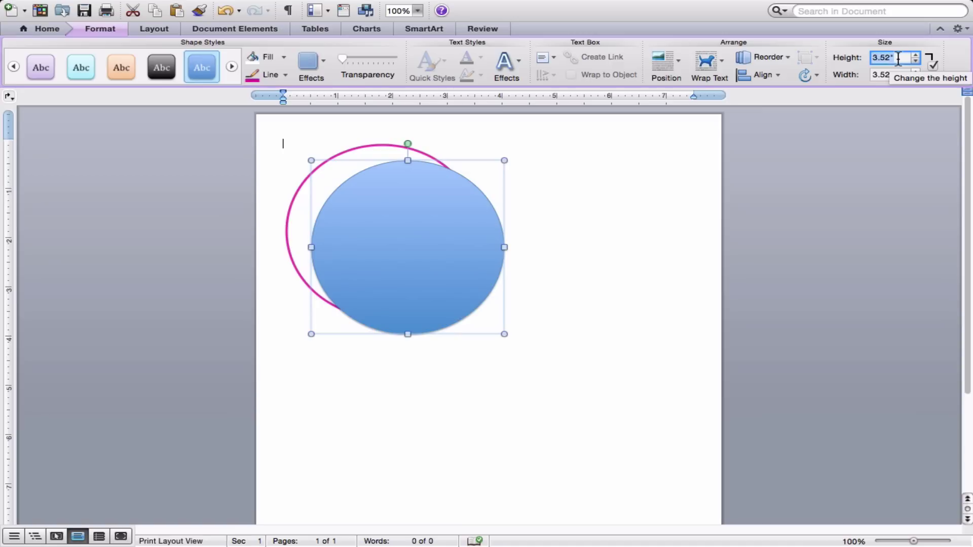
type("3.25")
key("Return")
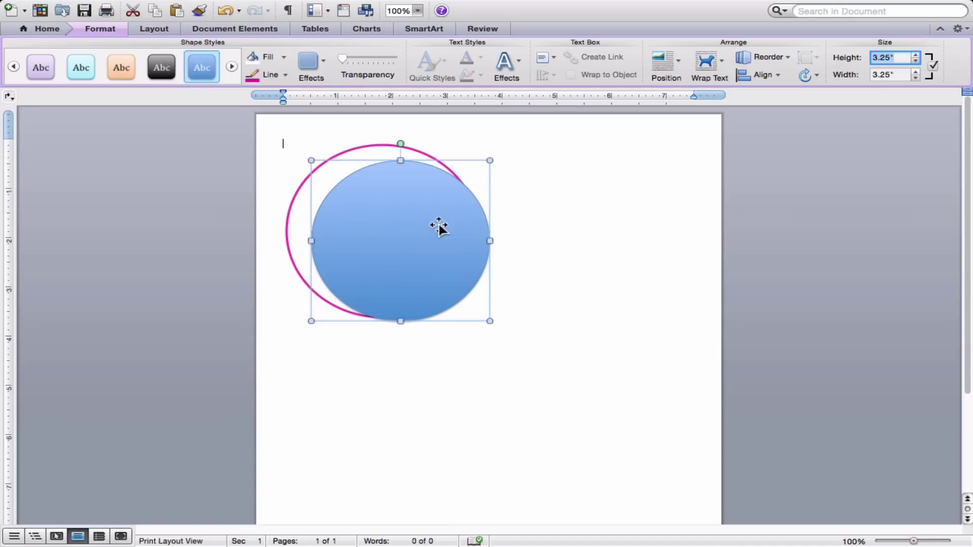
Align both circles Center and Middle so they're concentric, then reselect the inner circle
left_click(293, 205, "shift")
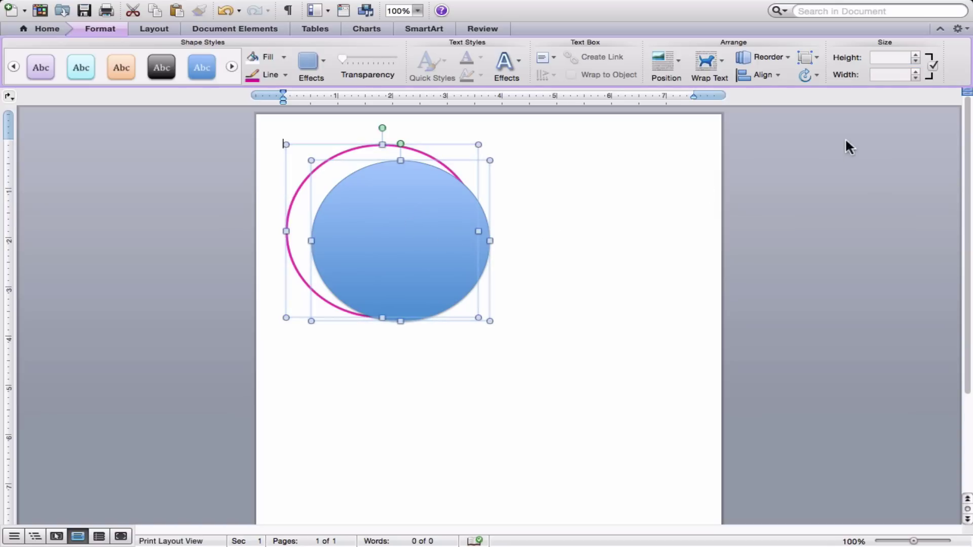
left_click(779, 74)
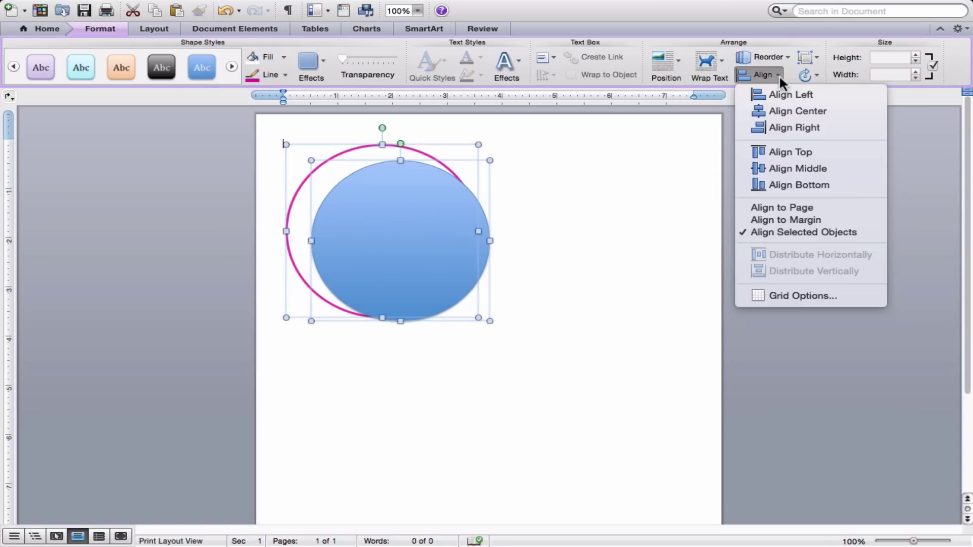
left_click(778, 112)
left_click(760, 75)
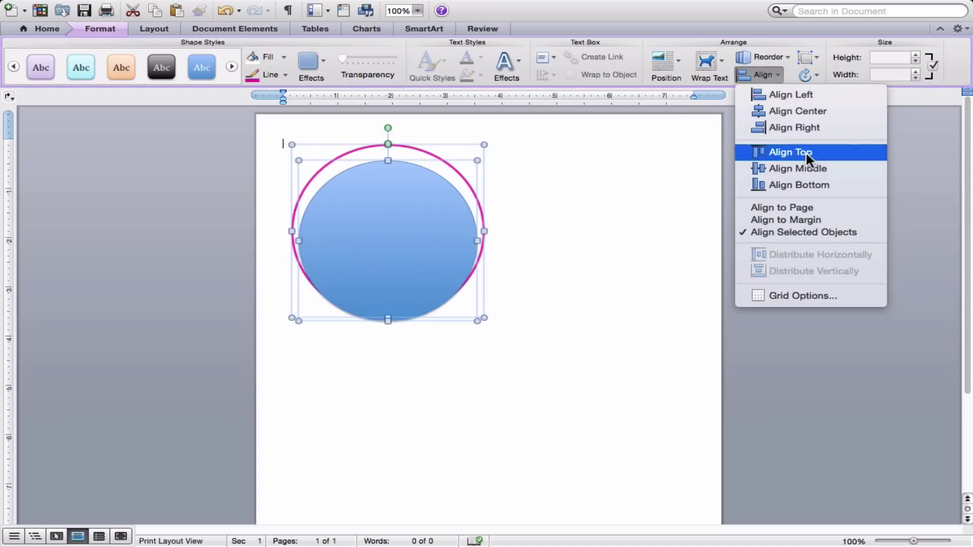
left_click(810, 167)
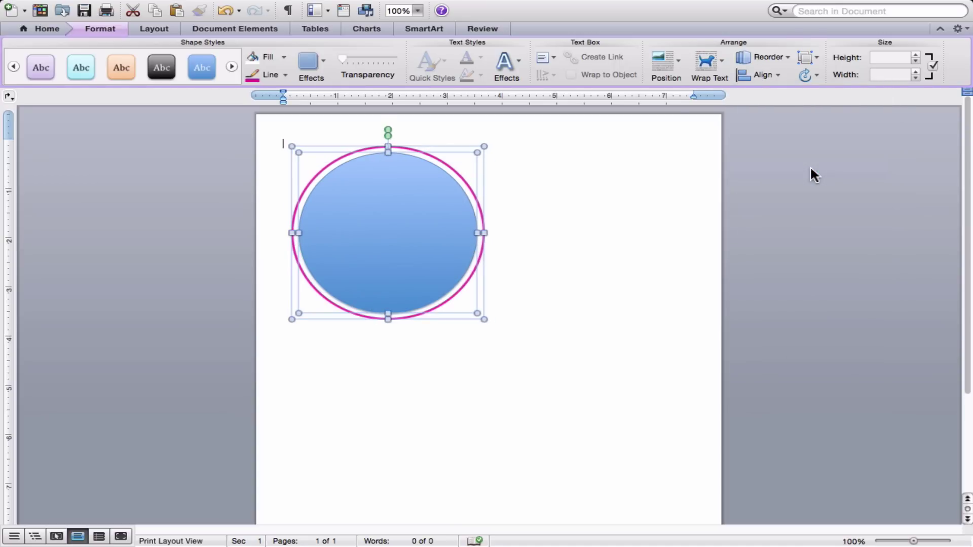
left_click(610, 313)
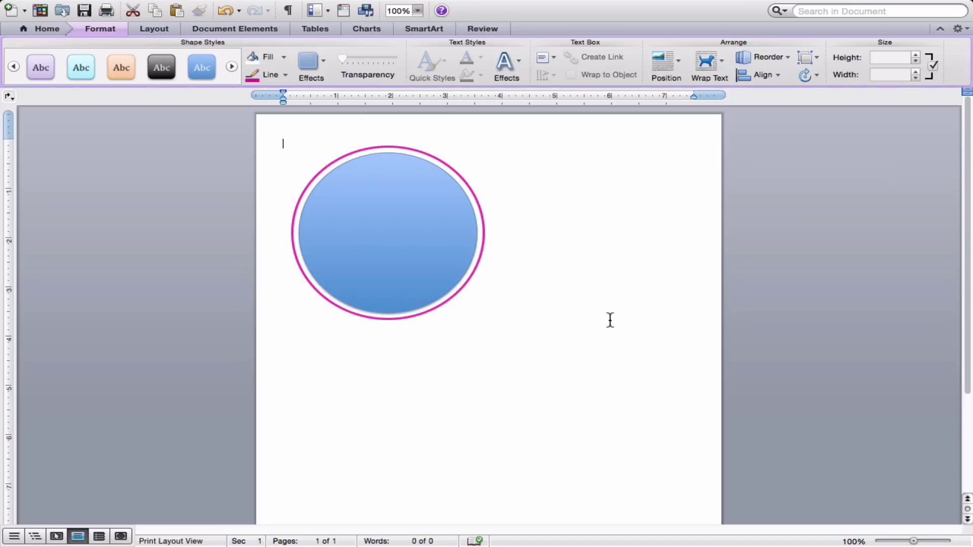
left_click(451, 226)
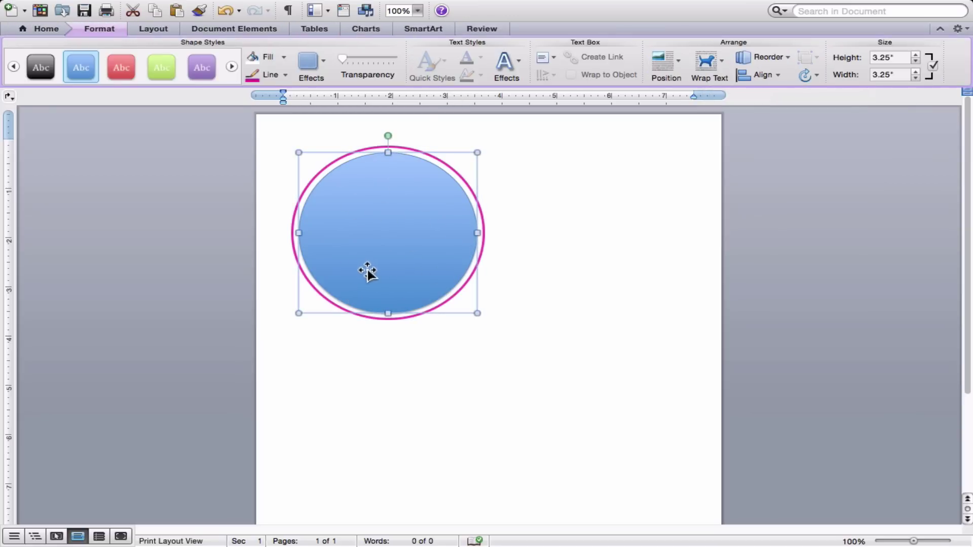
Set the inner circle In Front of Text, with no shadow and a white fill
left_click(710, 62)
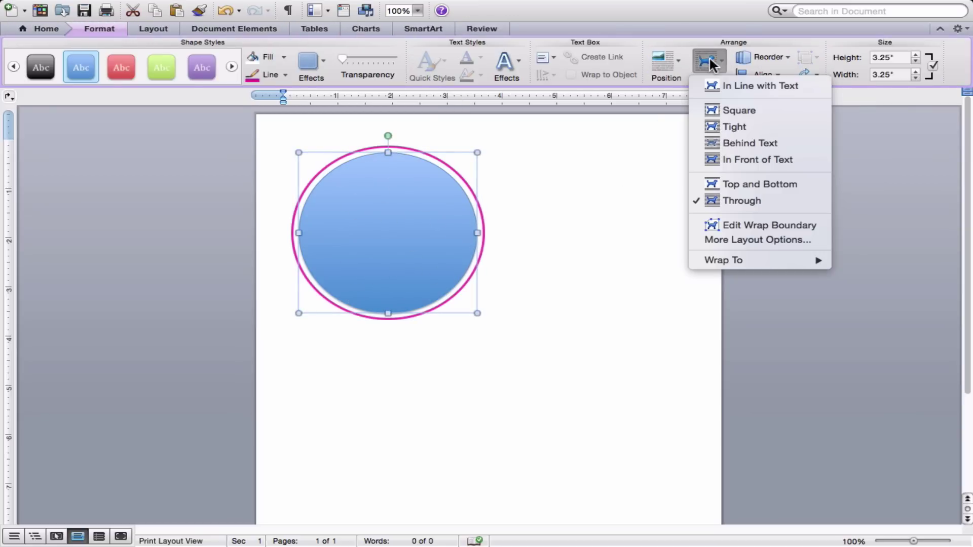
left_click(769, 158)
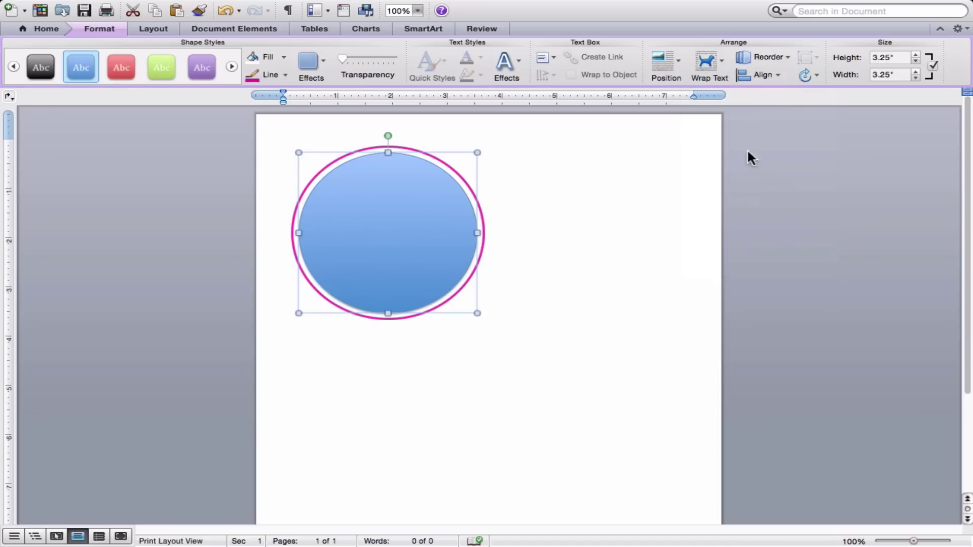
left_click(310, 62)
mouse_move(339, 91)
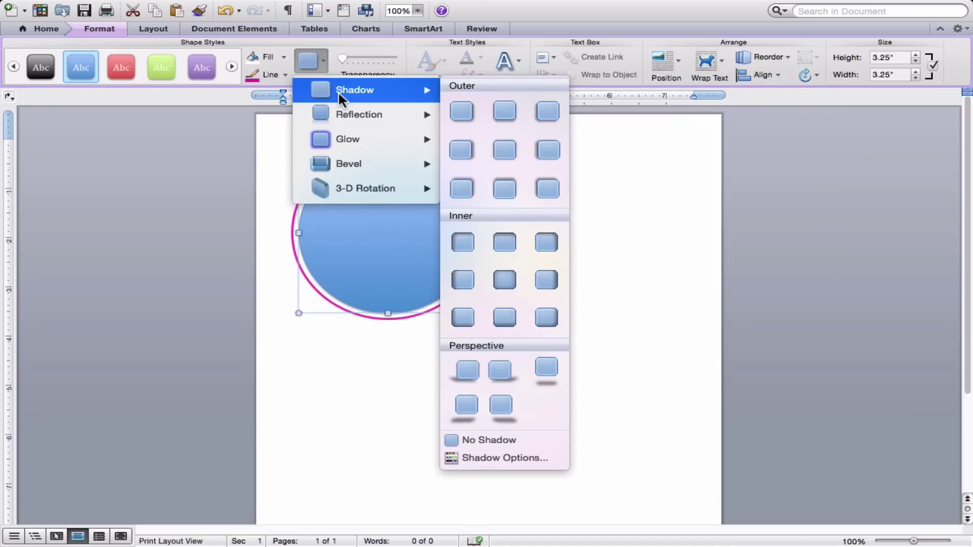
left_click(467, 440)
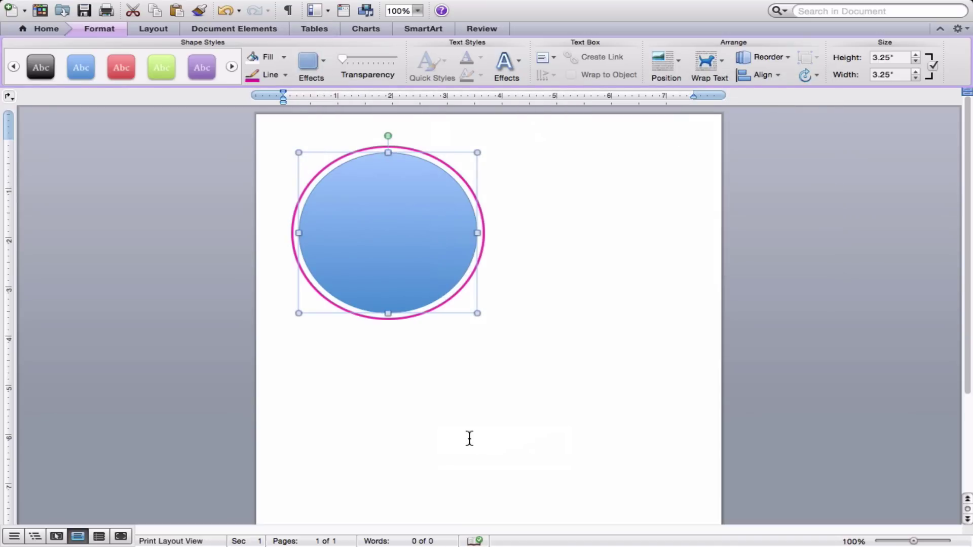
left_click(283, 56)
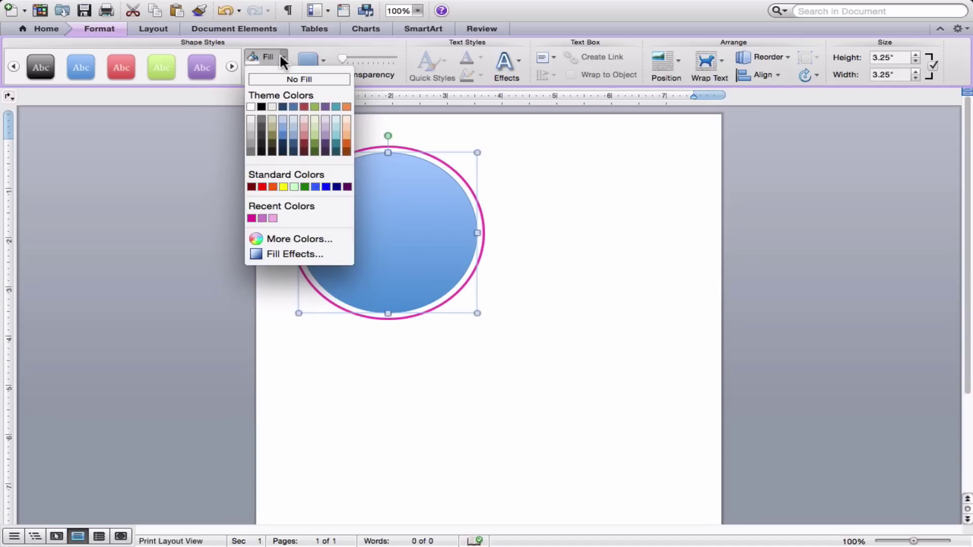
left_click(250, 103)
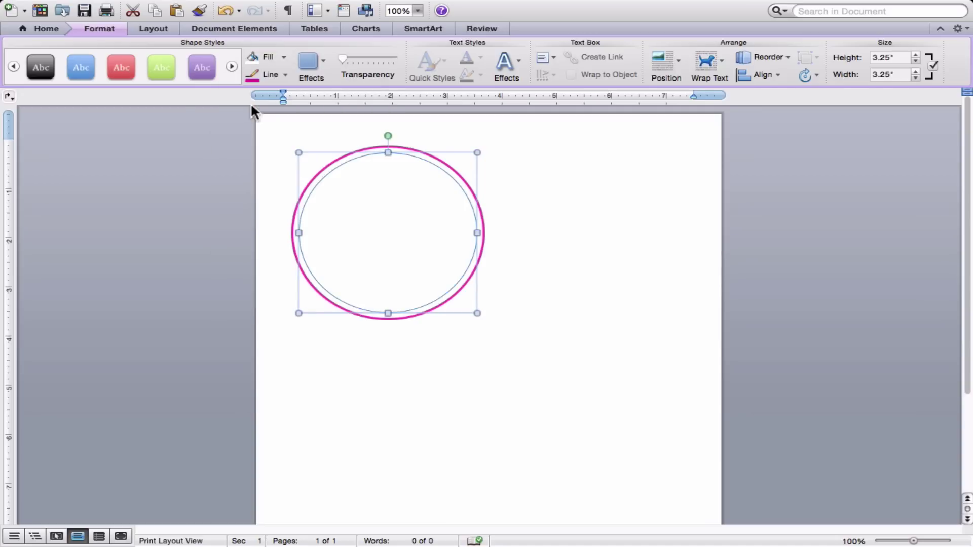
Give the inner circle a 3 pt orange Long Dash Dot outline
left_click(284, 75)
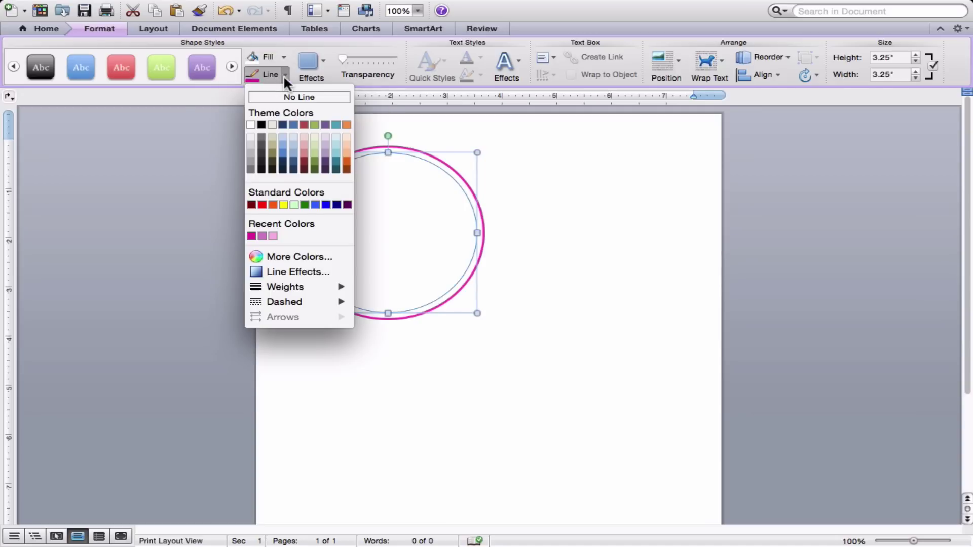
left_click(346, 161)
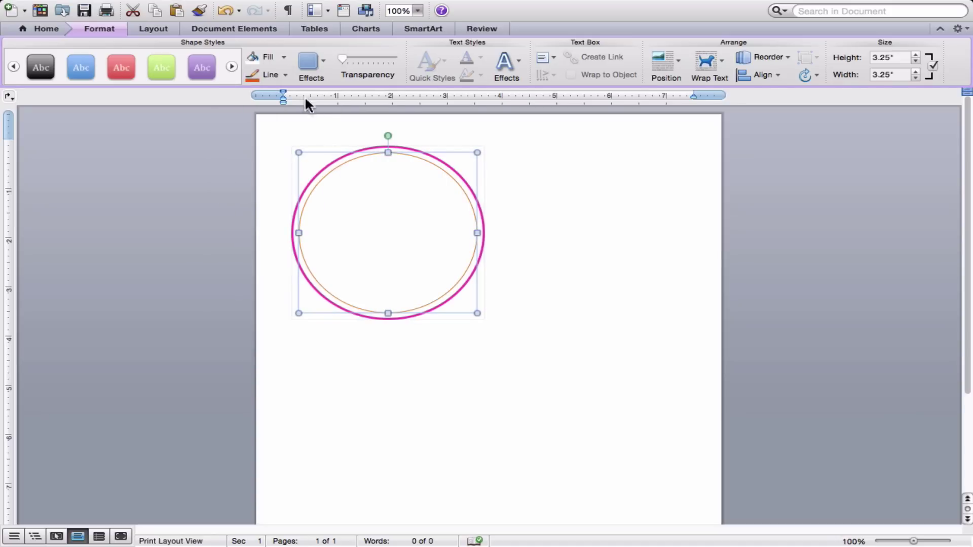
left_click(285, 71)
mouse_move(316, 290)
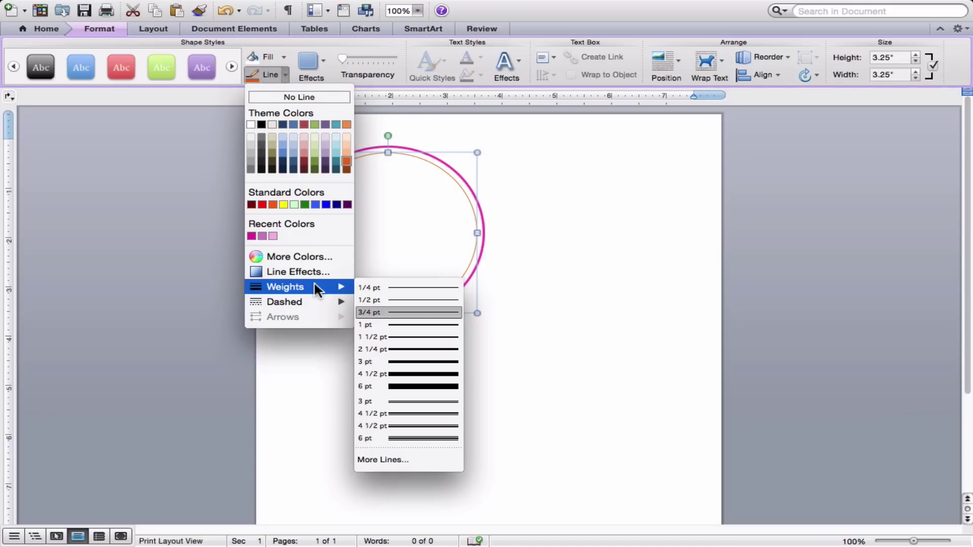
left_click(411, 361)
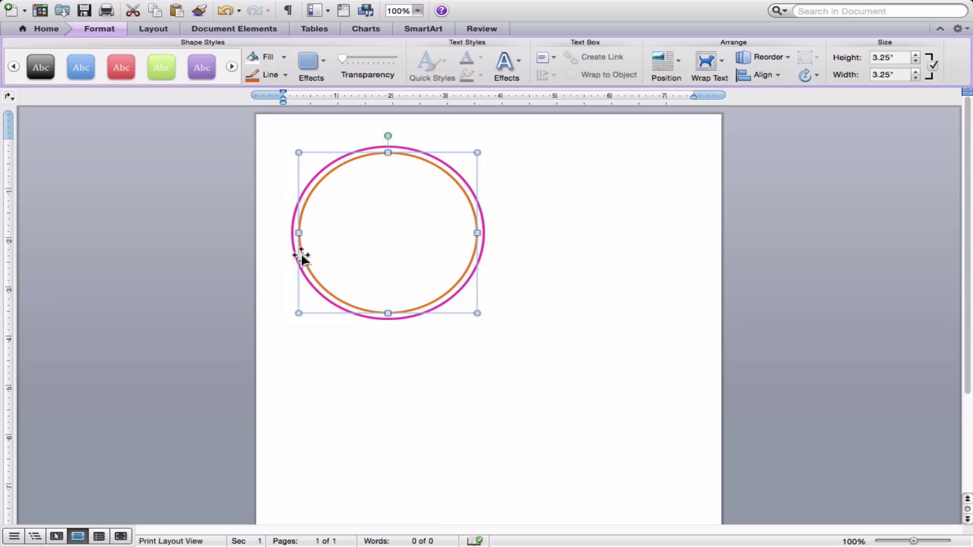
left_click(284, 74)
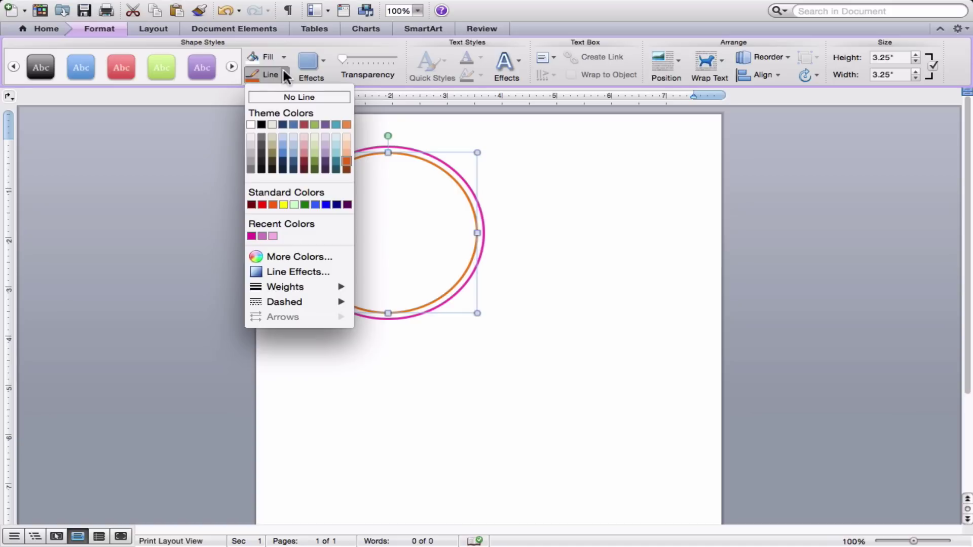
mouse_move(275, 301)
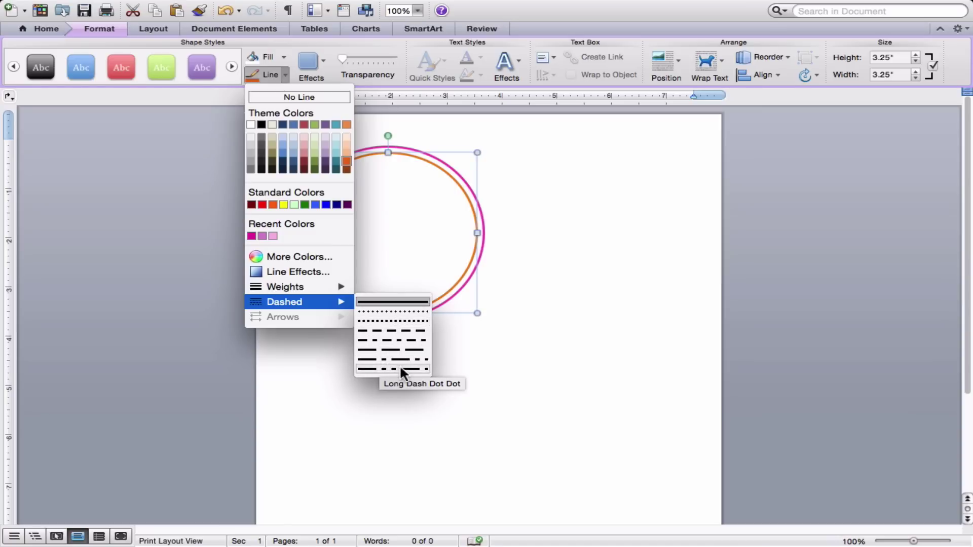
left_click(413, 361)
left_click(537, 336)
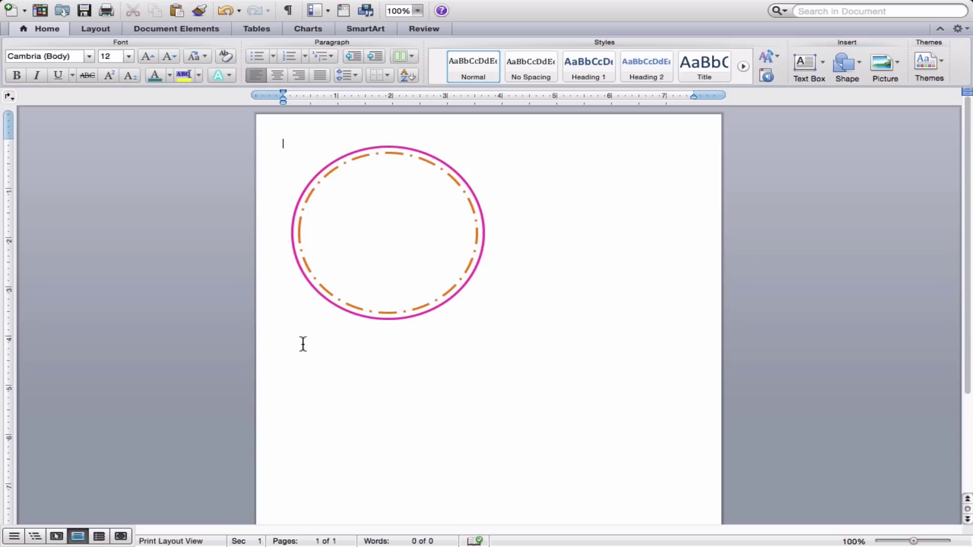
Add a centred text box inside the circles reading 'Sugar' in Clicker Script font
left_click(807, 56)
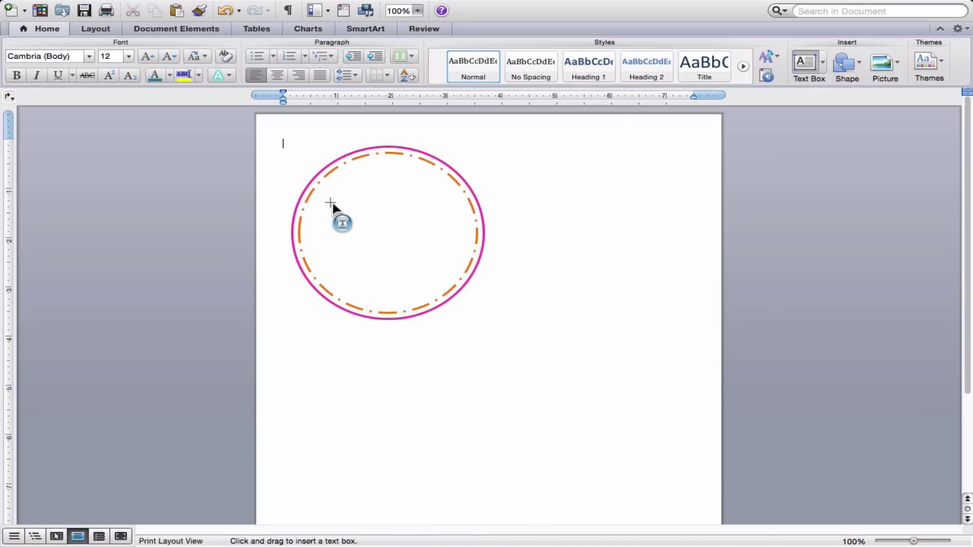
left_click_drag(322, 190, 456, 273)
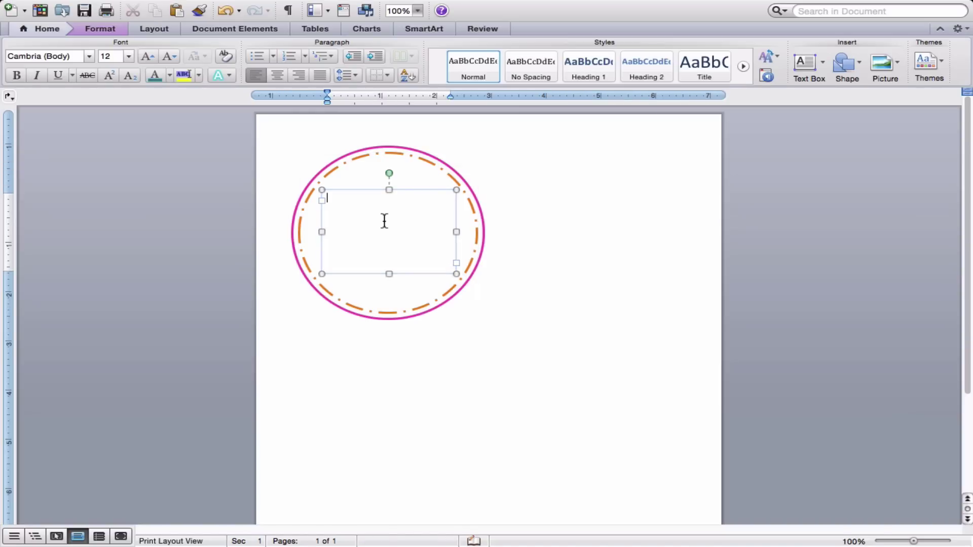
left_click(277, 75)
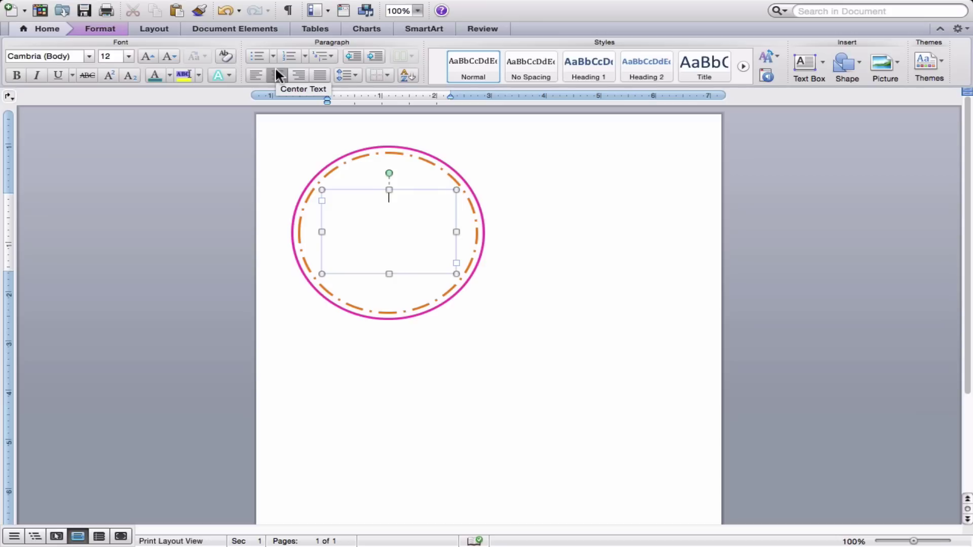
type("Sugar")
key("super+a")
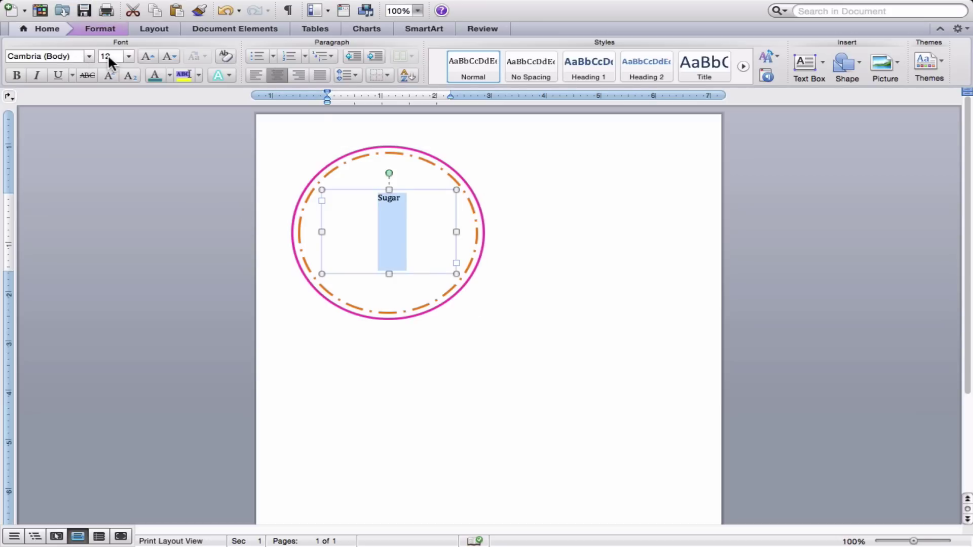
left_click(68, 56)
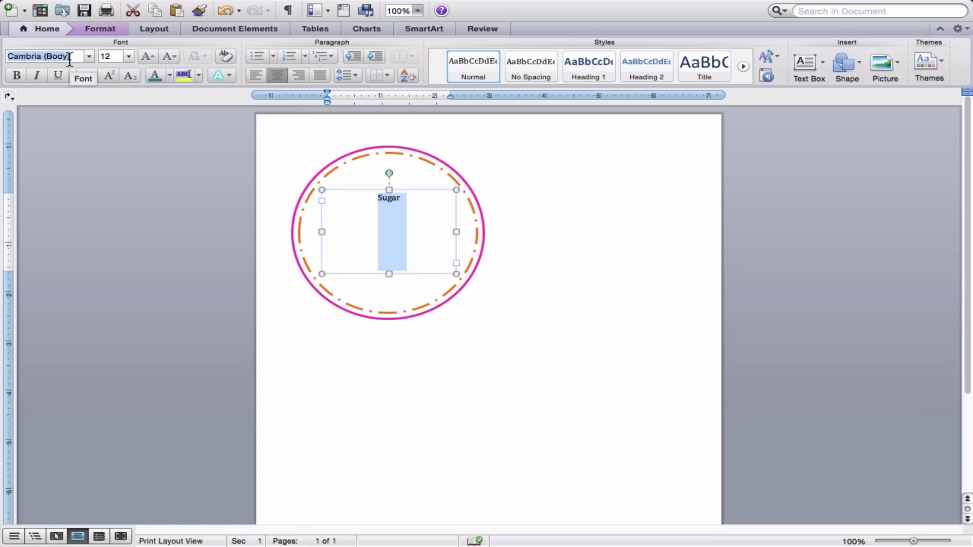
type("Clicker Script")
key("Return")
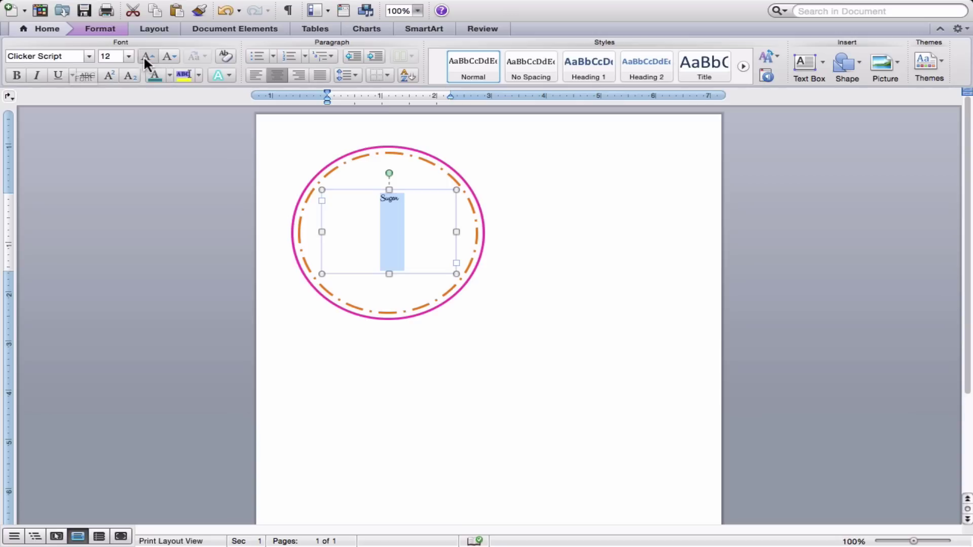
Make the Sugar text 48 pt teal and shorten its text box from the bottom
left_click(129, 56)
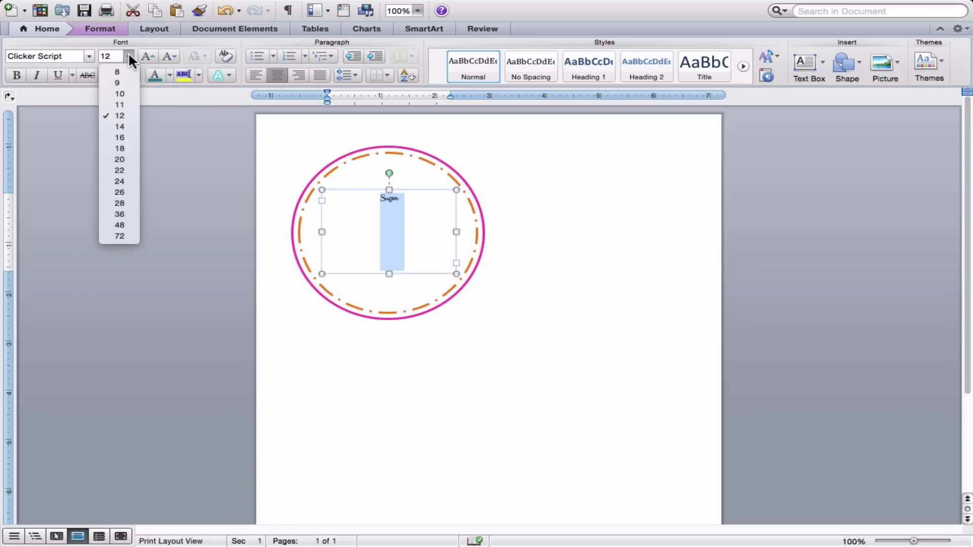
left_click(123, 215)
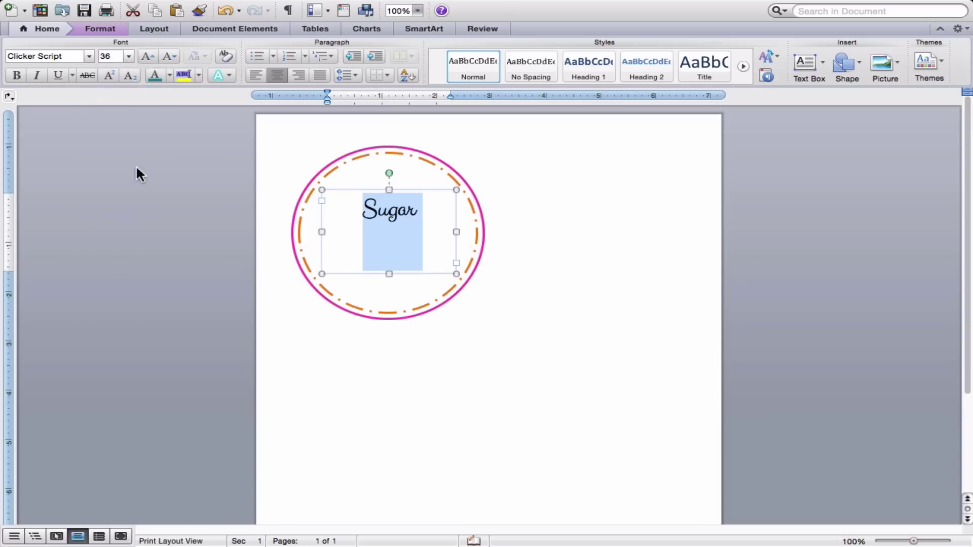
left_click(129, 56)
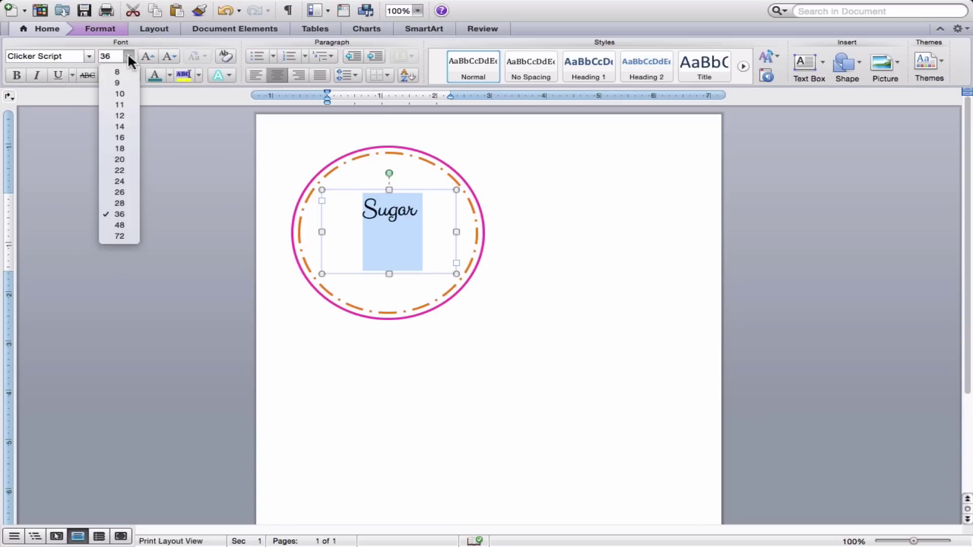
left_click(118, 225)
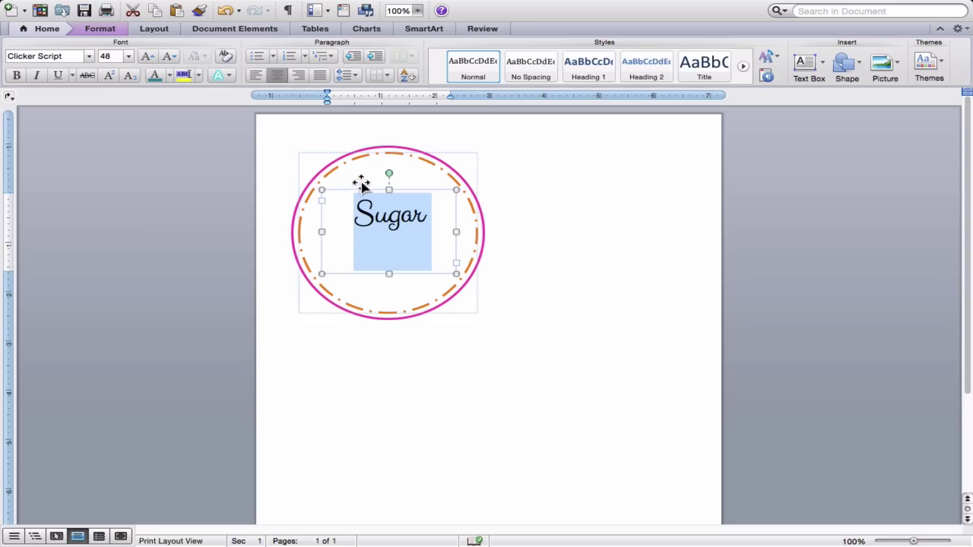
left_click(169, 73)
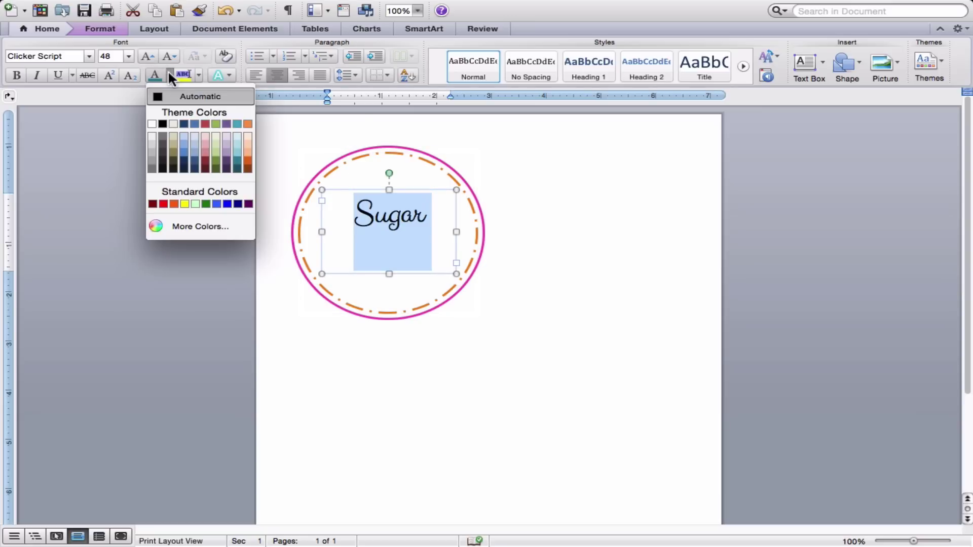
left_click(236, 161)
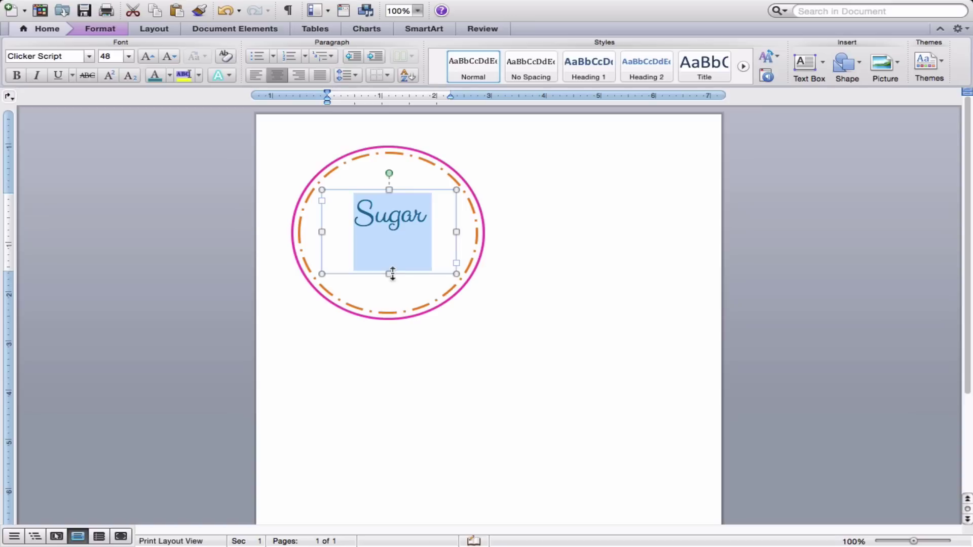
left_click_drag(392, 274, 393, 235)
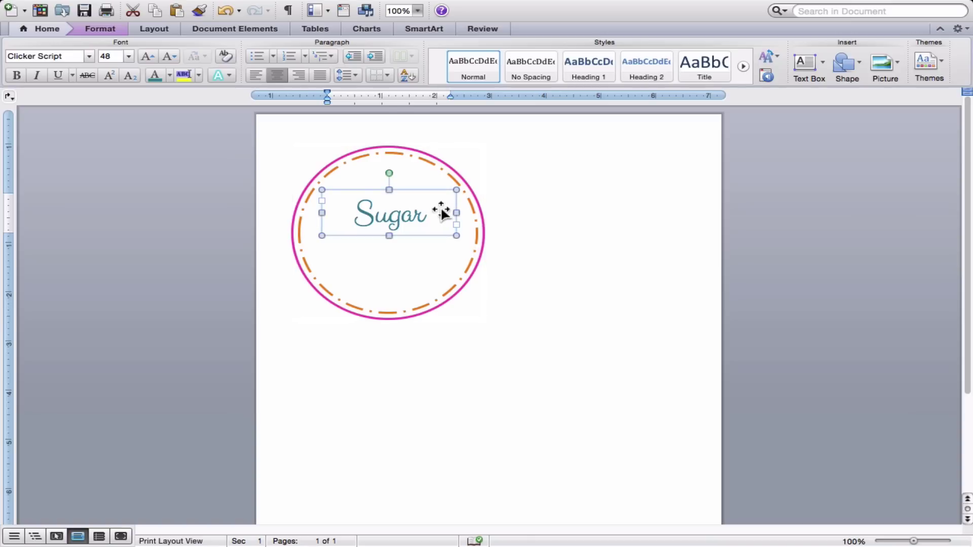
Align the circle and Sugar text box Center and Middle, then group them
left_click(410, 264)
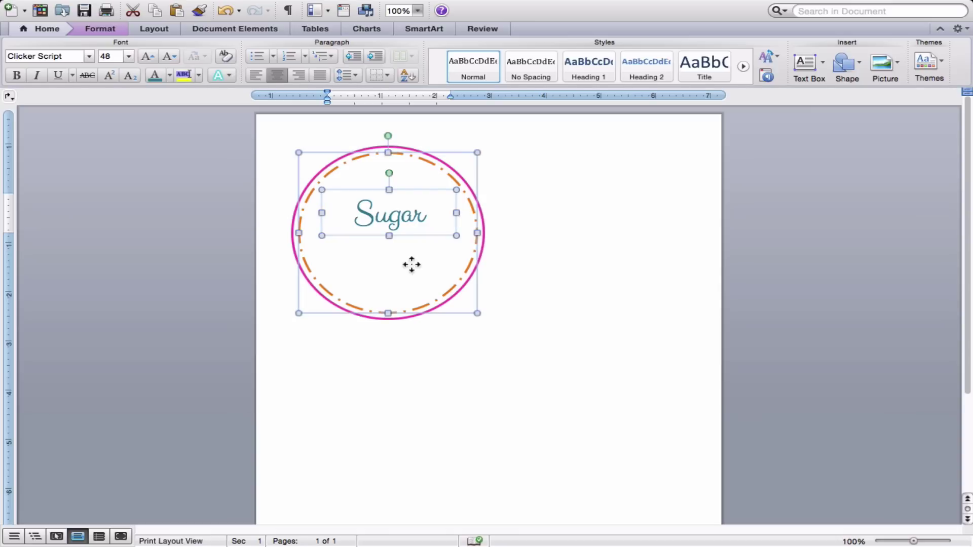
left_click(484, 244, "shift")
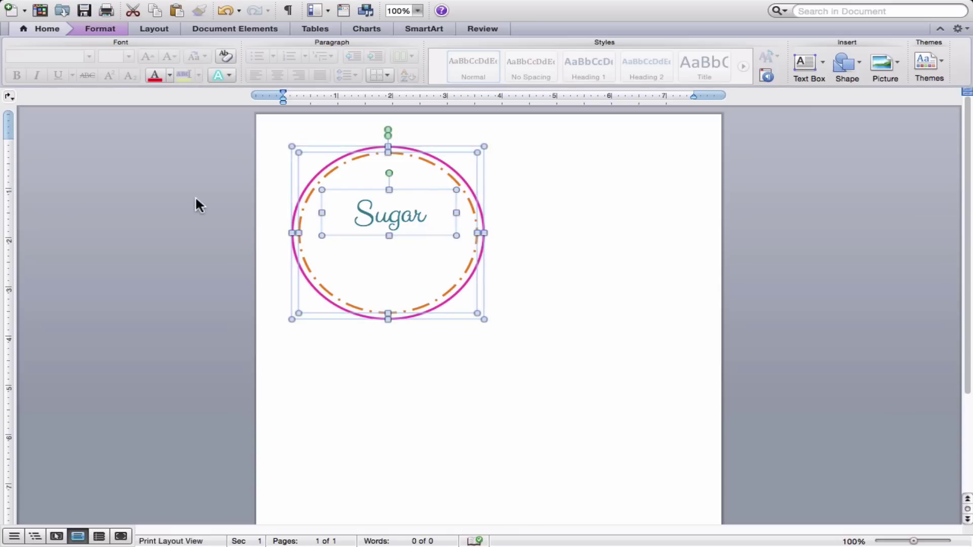
left_click(107, 29)
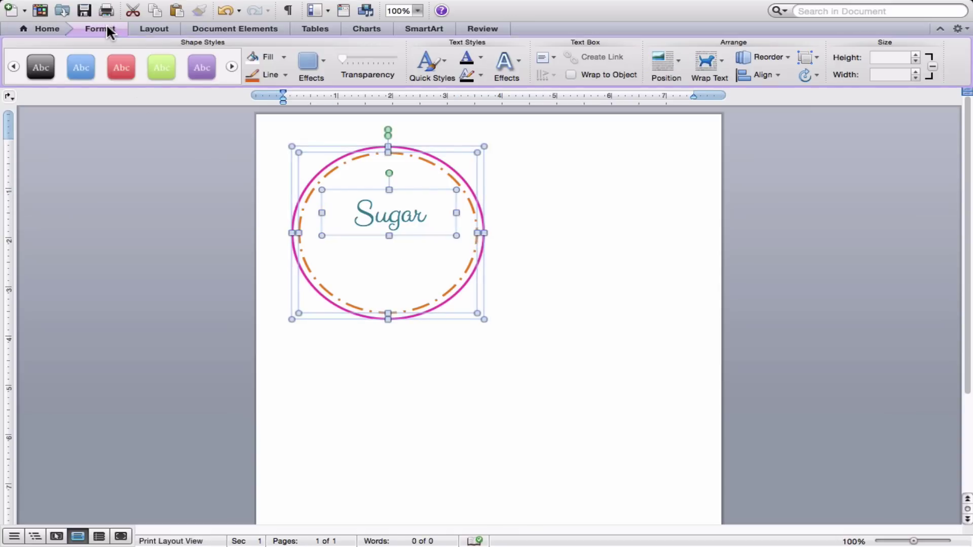
left_click(760, 71)
left_click(776, 110)
left_click(770, 73)
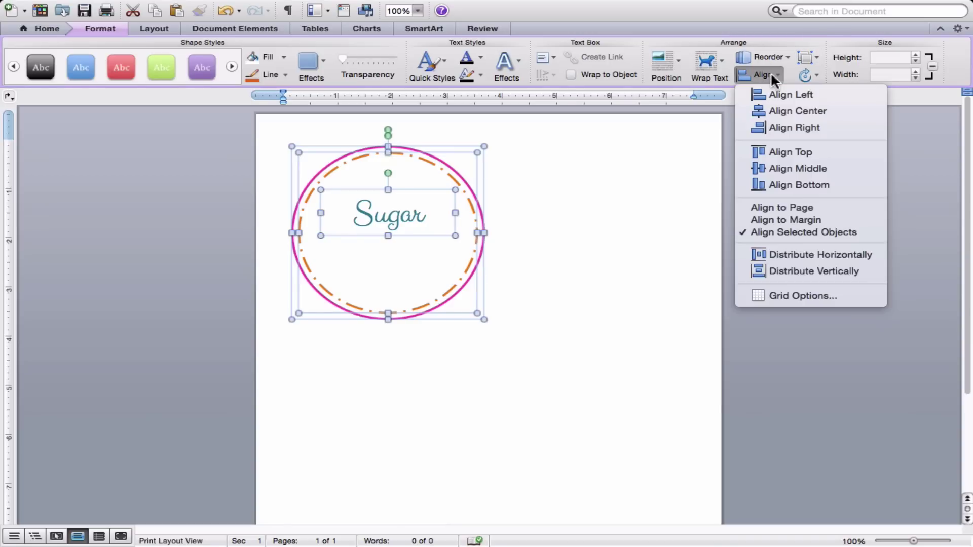
left_click(787, 164)
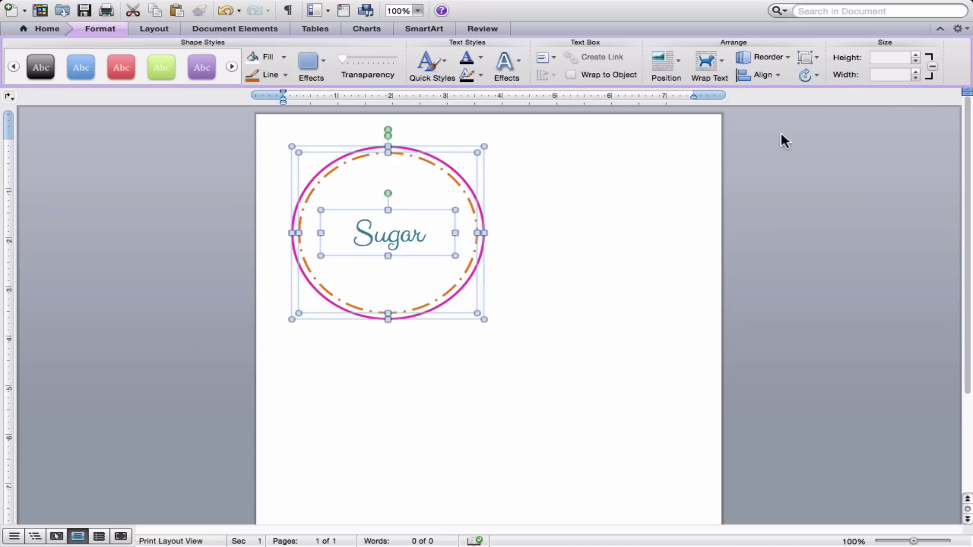
left_click(807, 59)
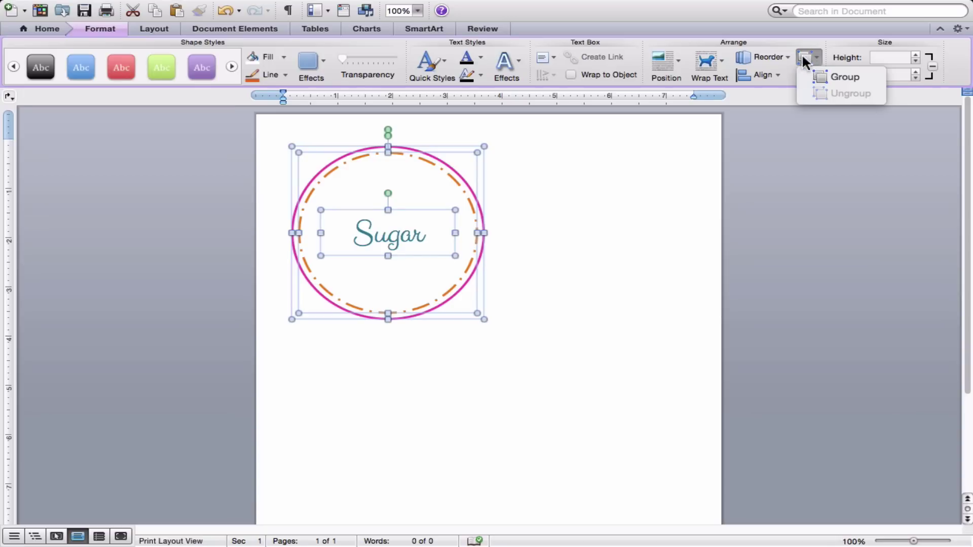
left_click(831, 77)
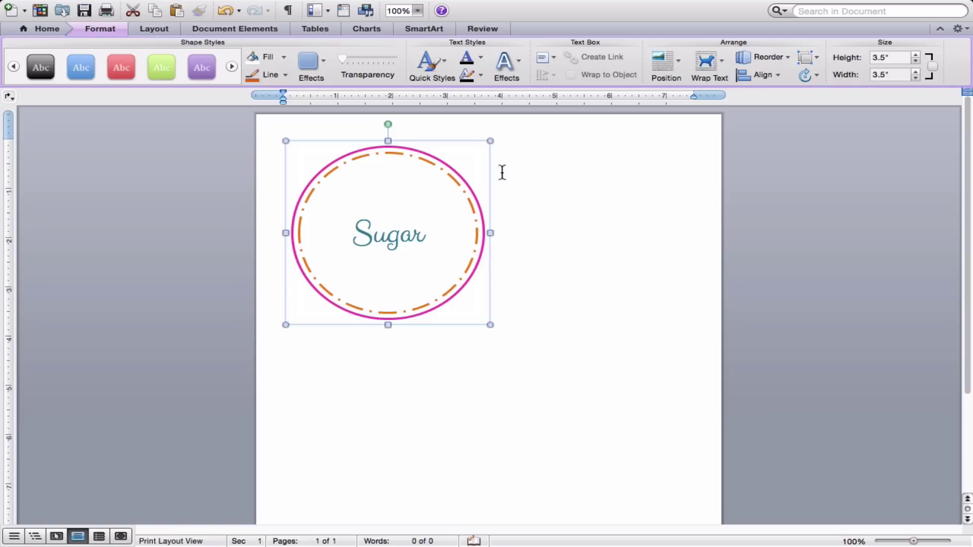
Drag the grouped Sugar label down the page, select its inner circle, then undo
left_click_drag(465, 253, 646, 375)
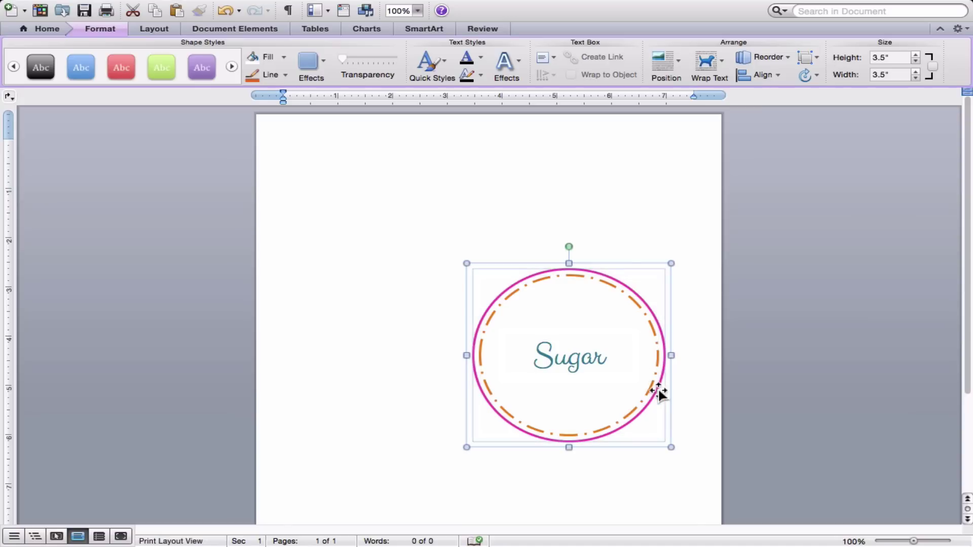
left_click(647, 408)
key("ctrl+z")
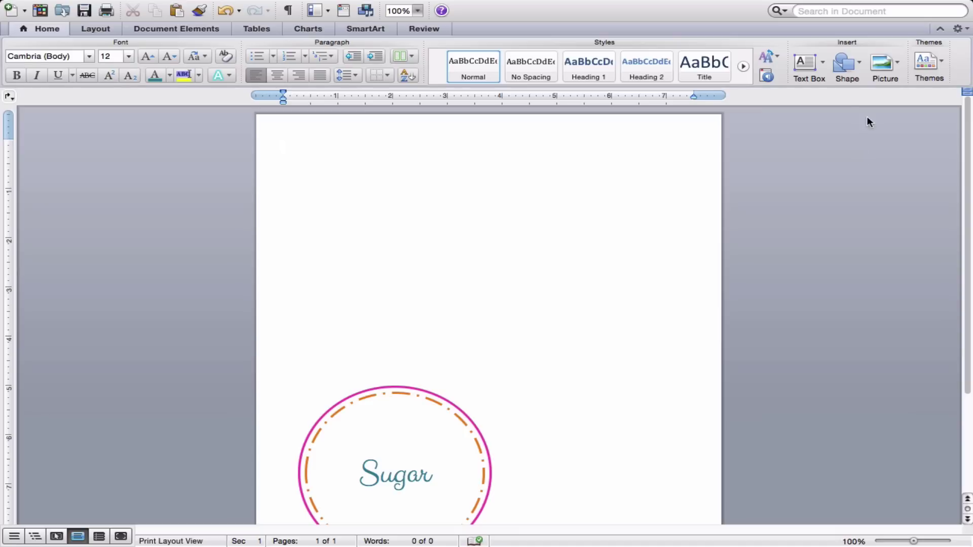
Draw a plaque shape at the page's top left, sized 2.5 by 4.5 inches
left_click(845, 65)
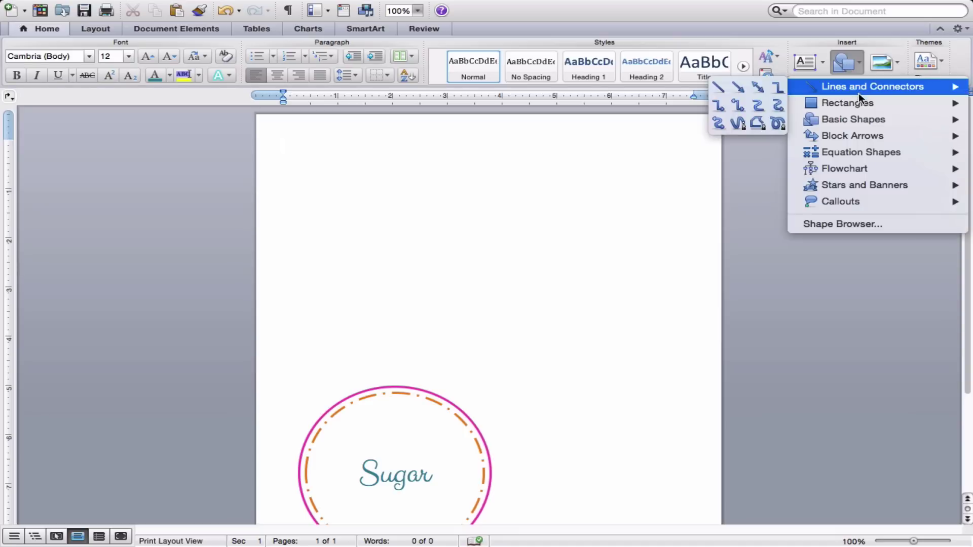
mouse_move(864, 119)
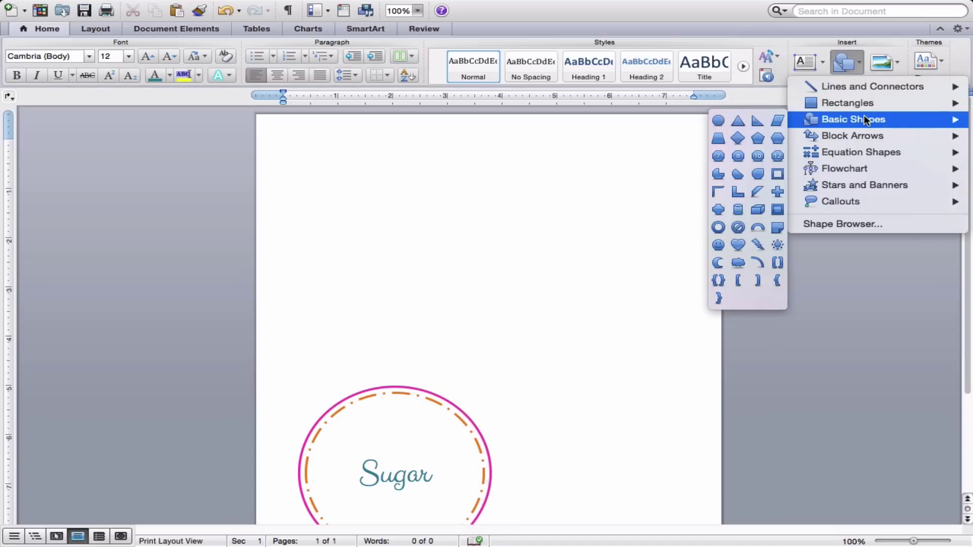
left_click(717, 215)
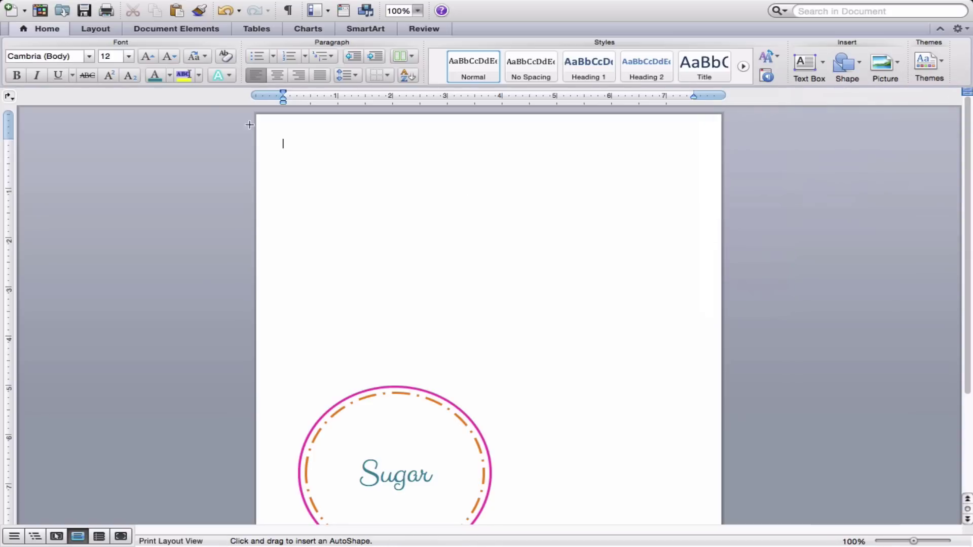
left_click_drag(276, 137, 539, 260)
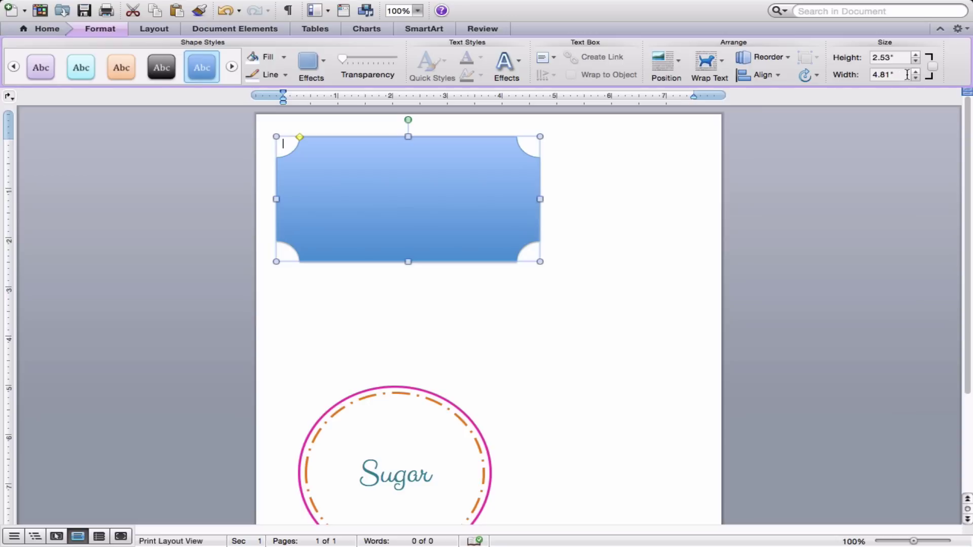
left_click(901, 59)
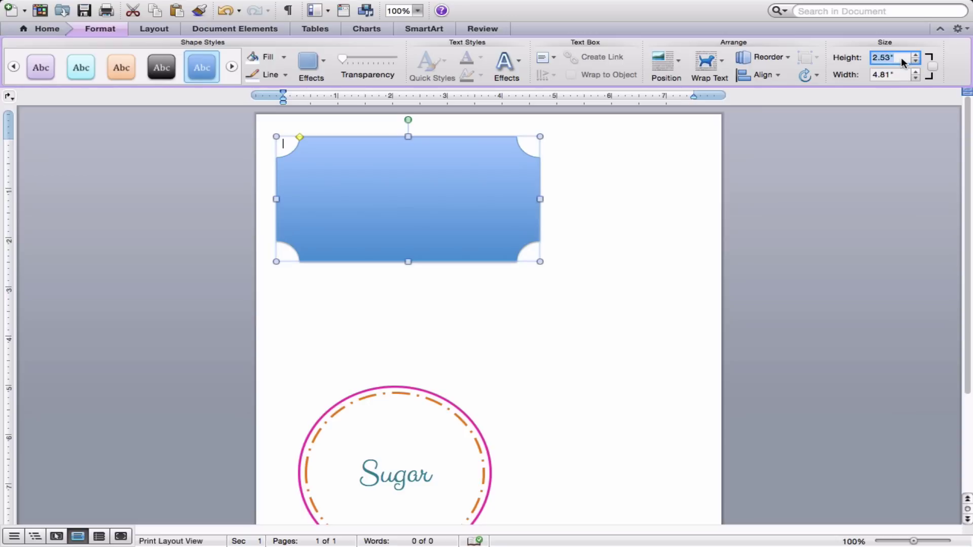
type("2.5")
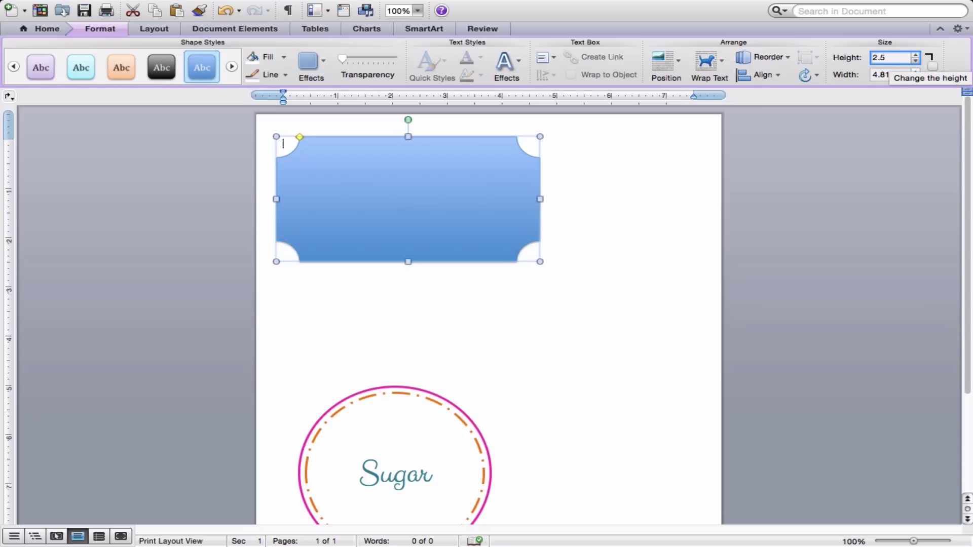
key("Tab")
type("4.5")
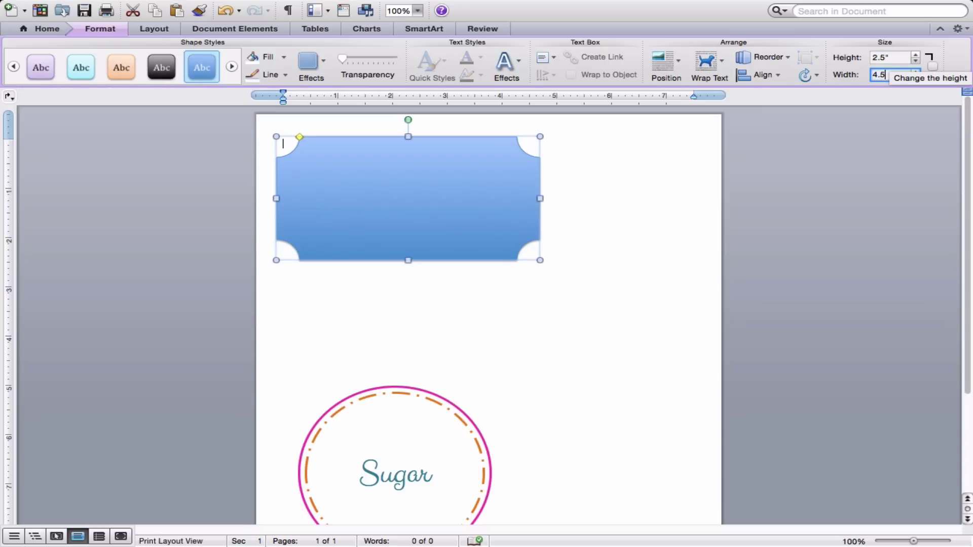
key("Return")
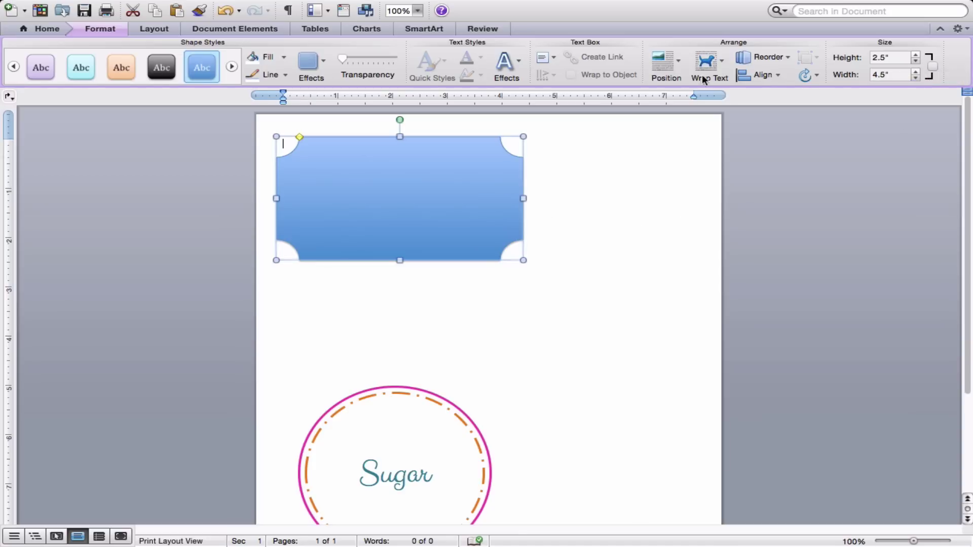
Set the plaque In Front of Text and remove its shadow
left_click(714, 64)
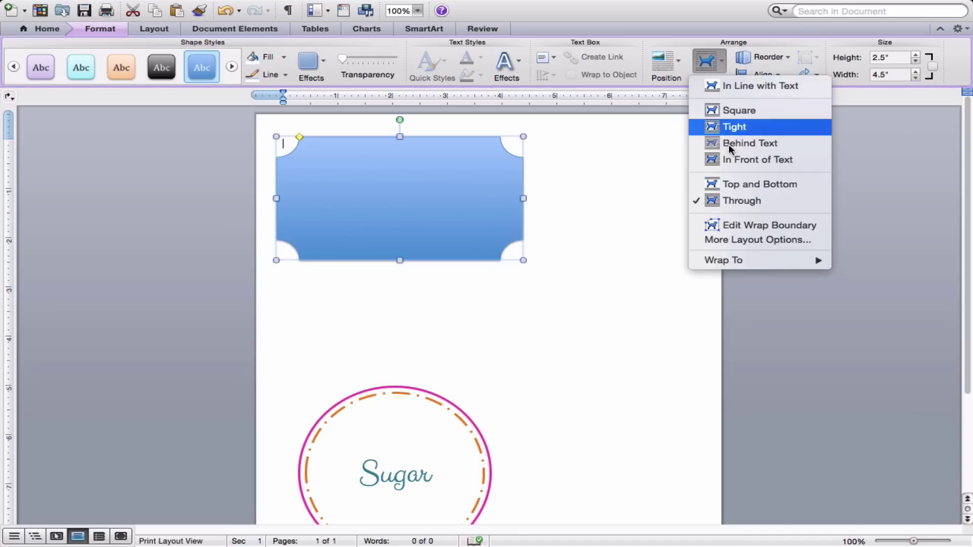
left_click(727, 161)
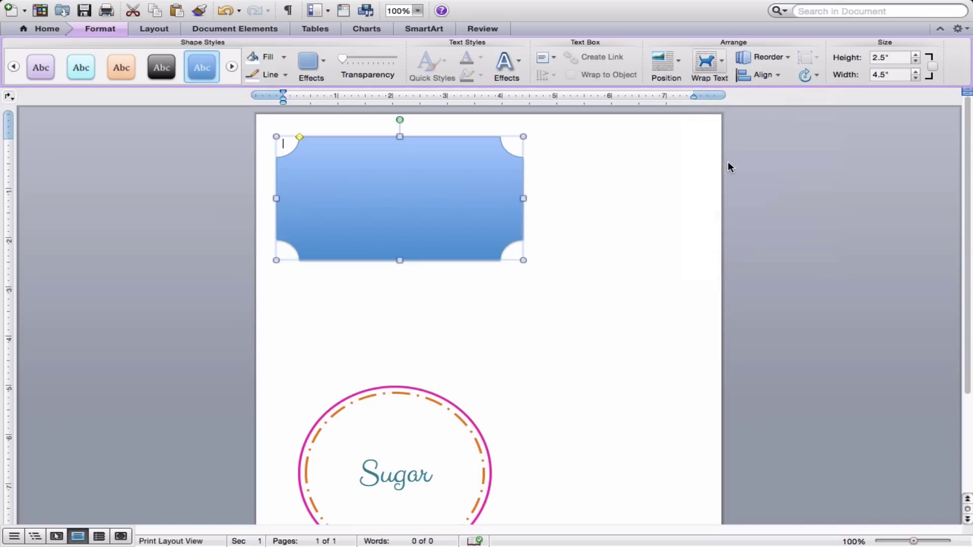
left_click(309, 65)
mouse_move(345, 91)
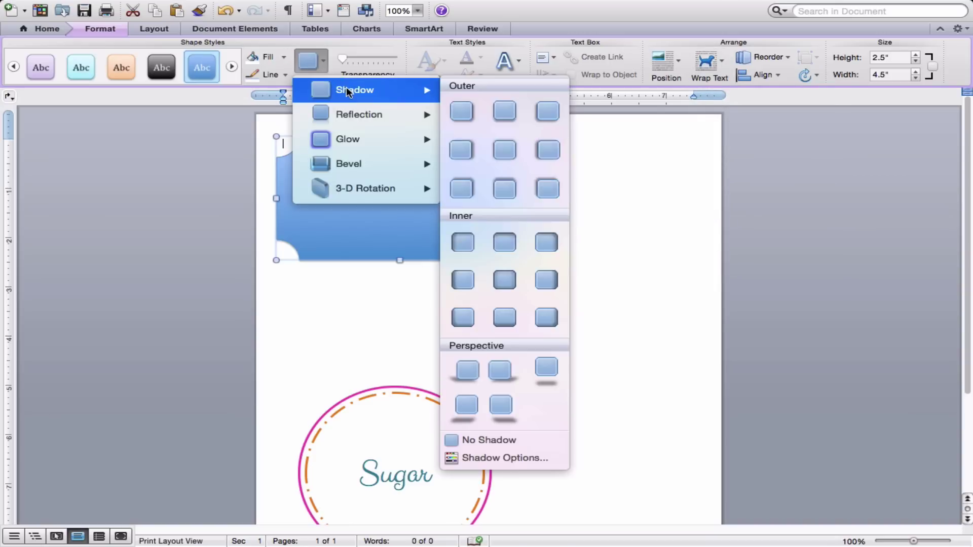
left_click(470, 439)
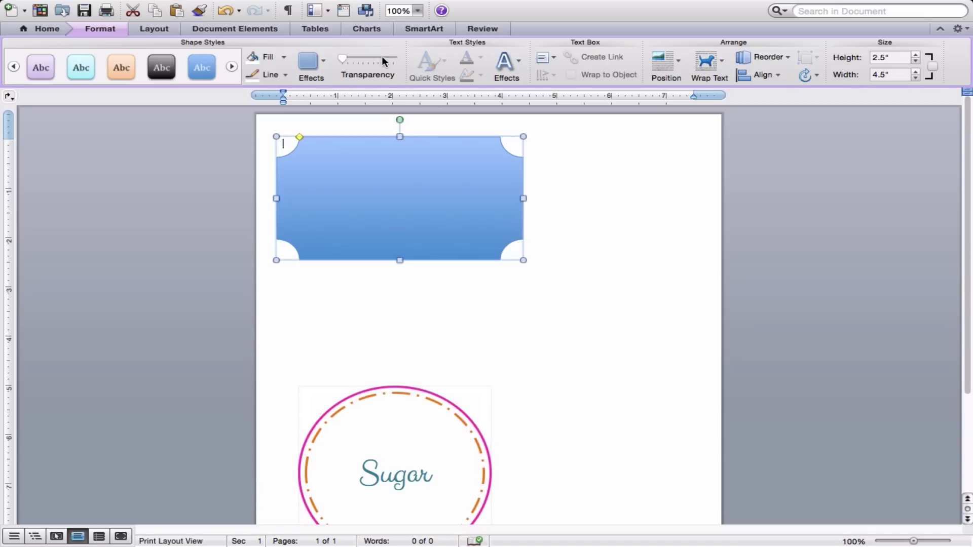
left_click(284, 55)
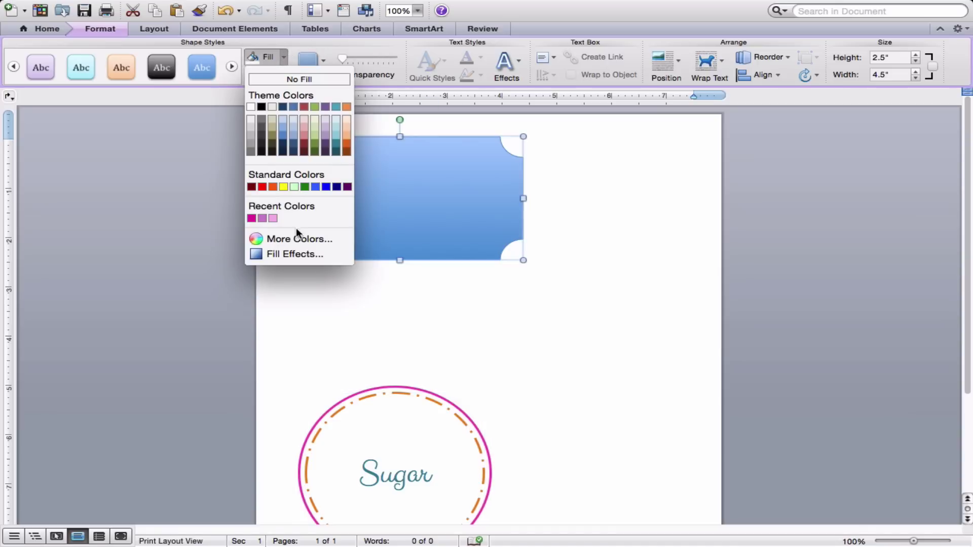
Fill the plaque with the Chalkboard Background.png picture from the Desktop
left_click(298, 253)
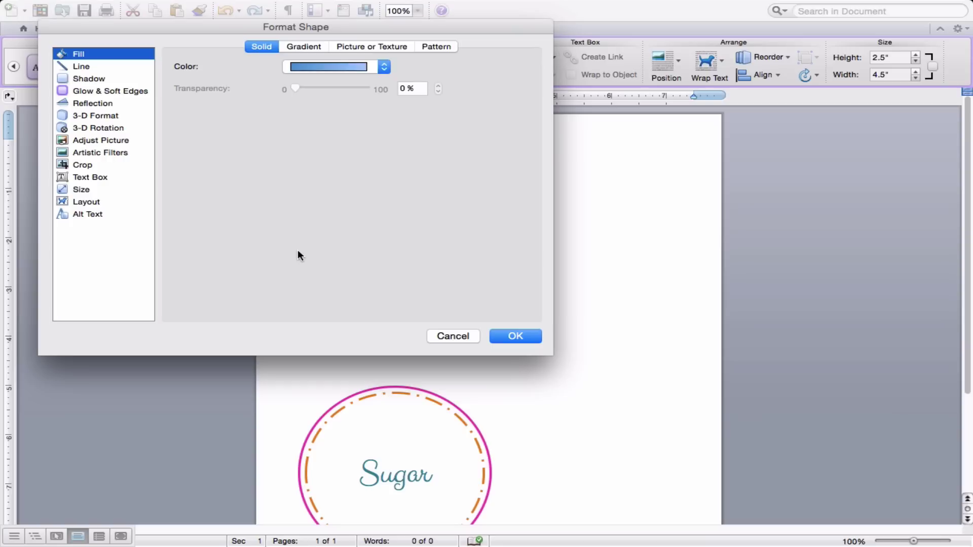
left_click(386, 48)
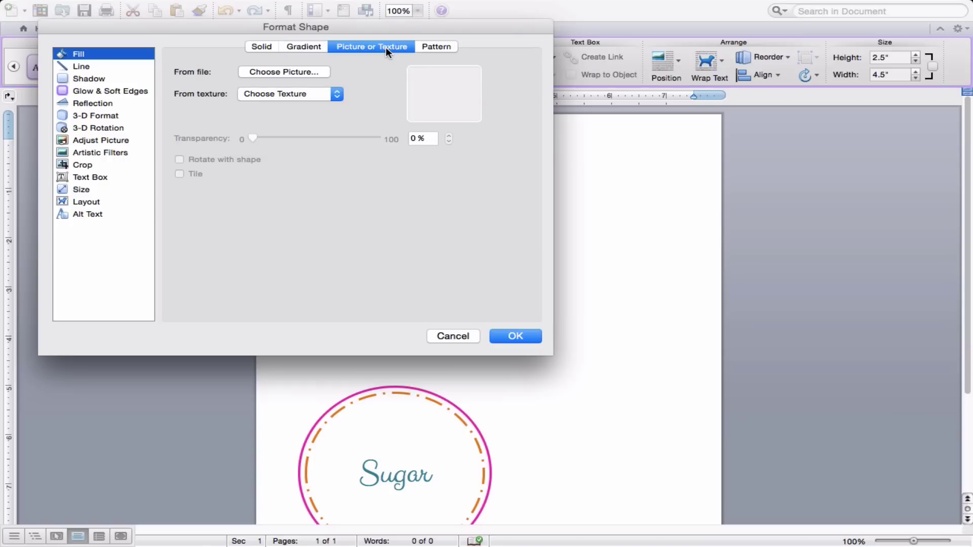
left_click(312, 72)
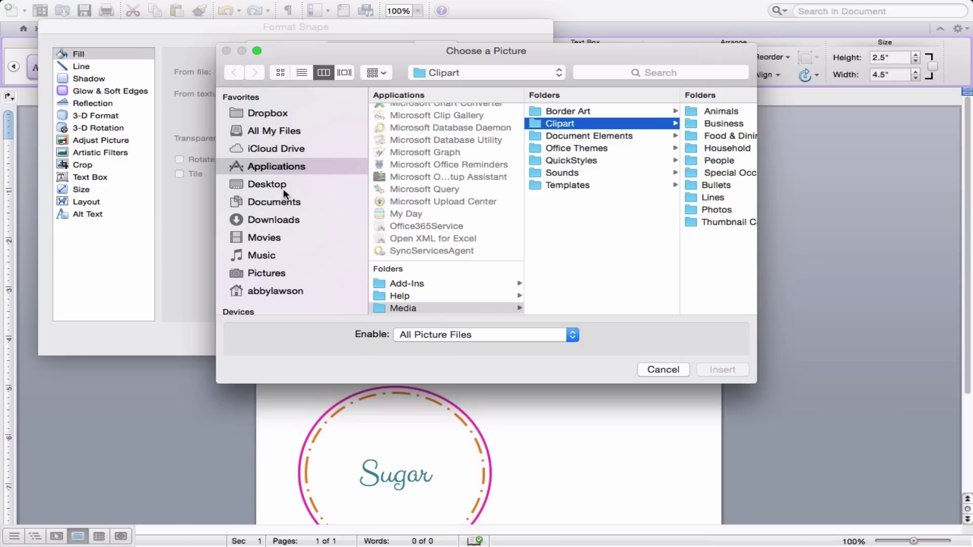
left_click(280, 184)
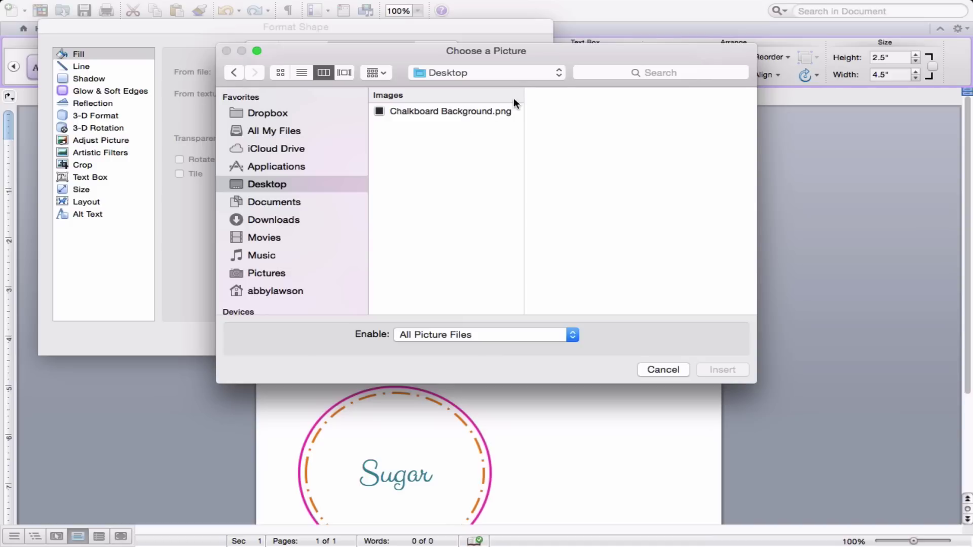
double_click(467, 111)
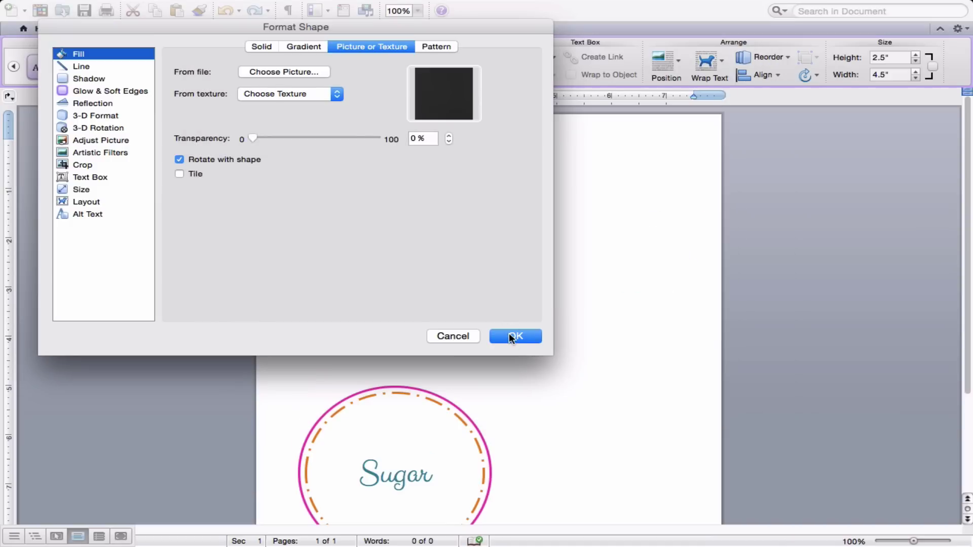
left_click(508, 335)
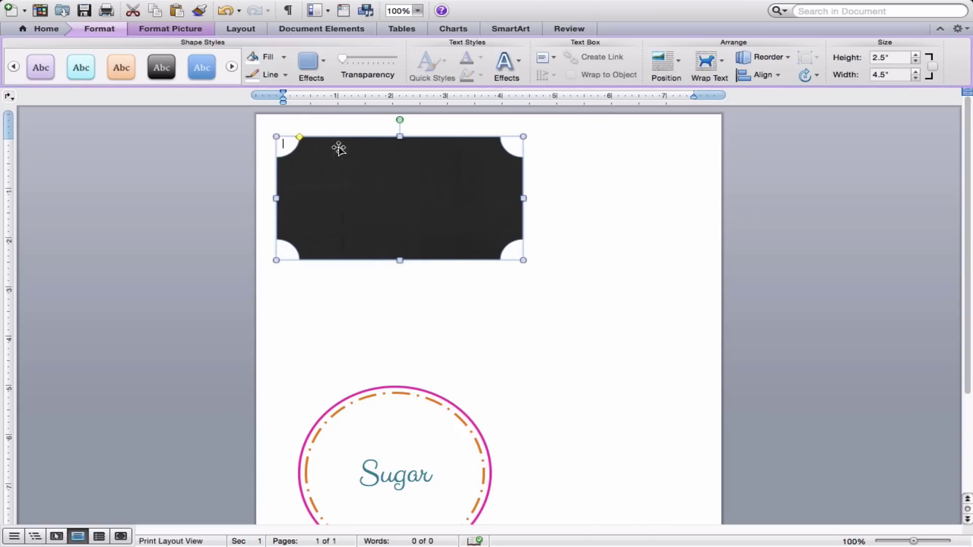
Remove the chalkboard plaque's outline so it has no line
left_click(287, 71)
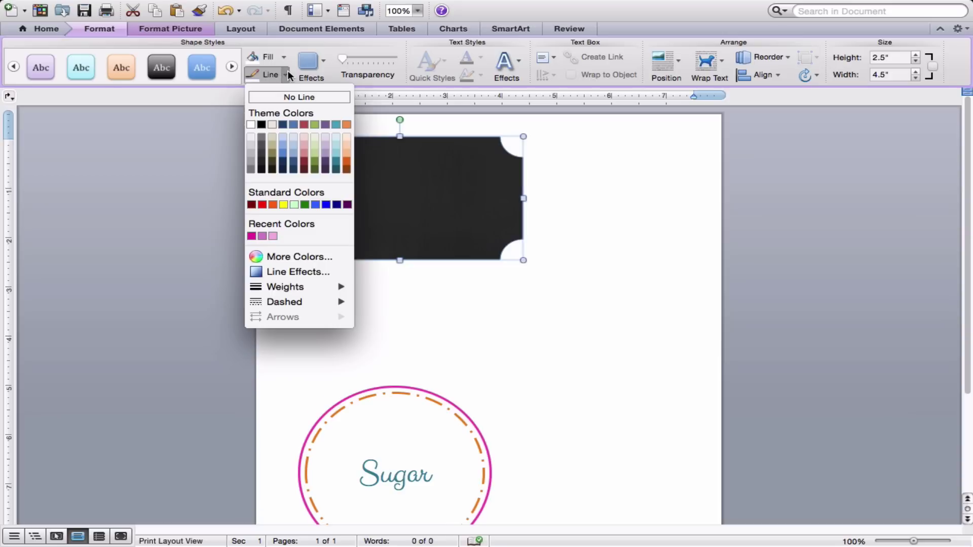
left_click(299, 95)
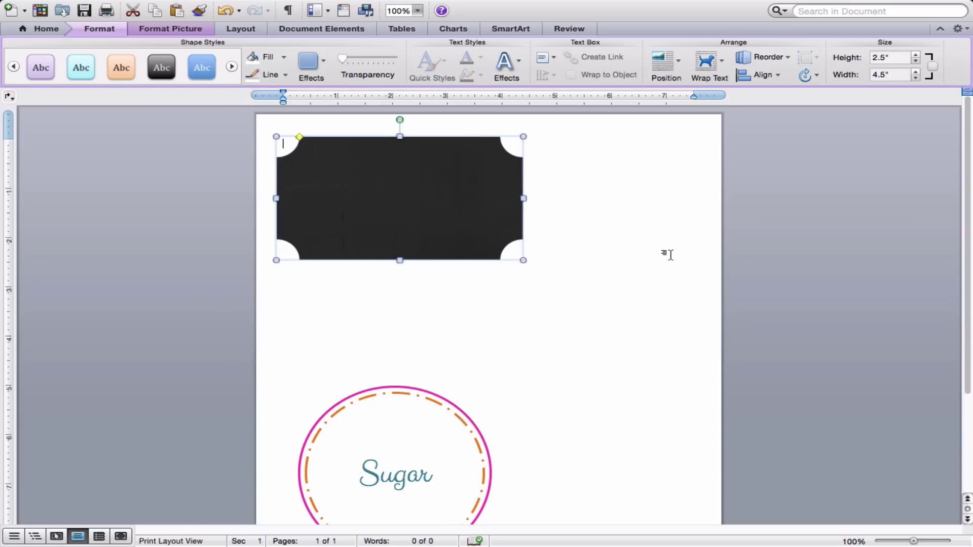
left_click(670, 255)
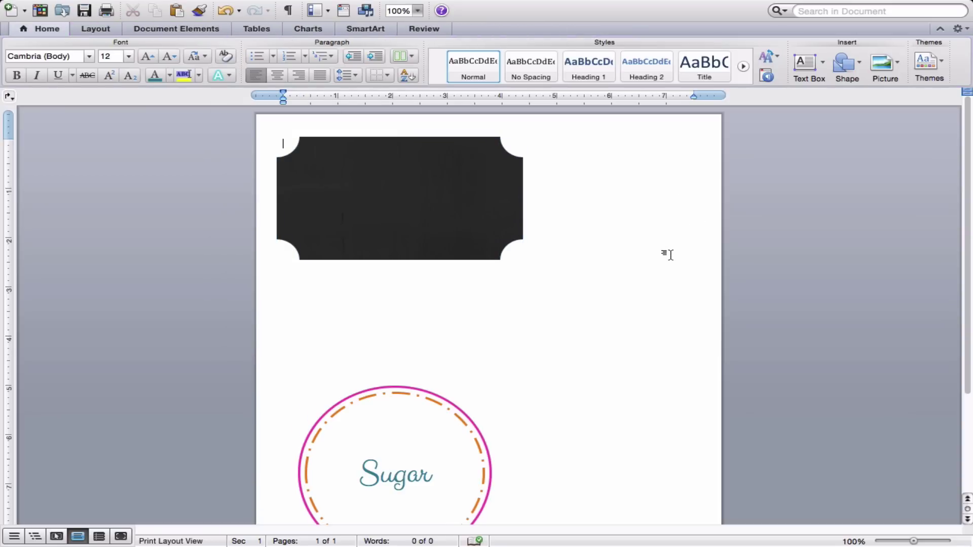
Draw a new Plaque shape from Basic Shapes over the chalkboard plaque
left_click(842, 69)
mouse_move(833, 99)
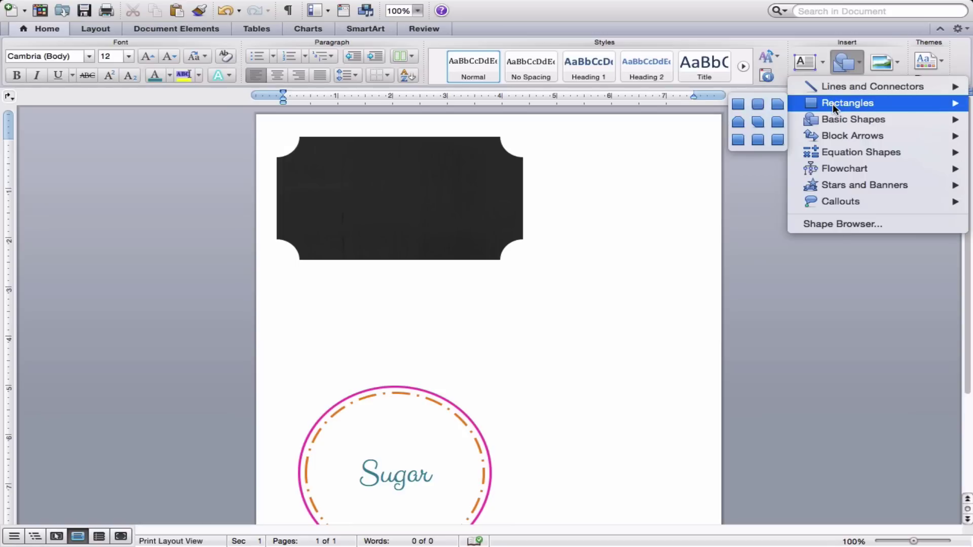
mouse_move(833, 119)
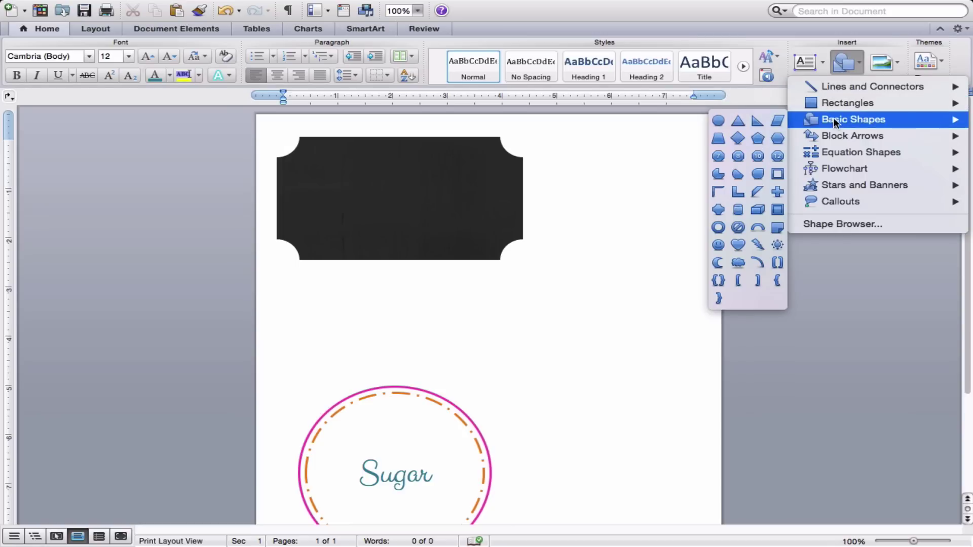
left_click(718, 210)
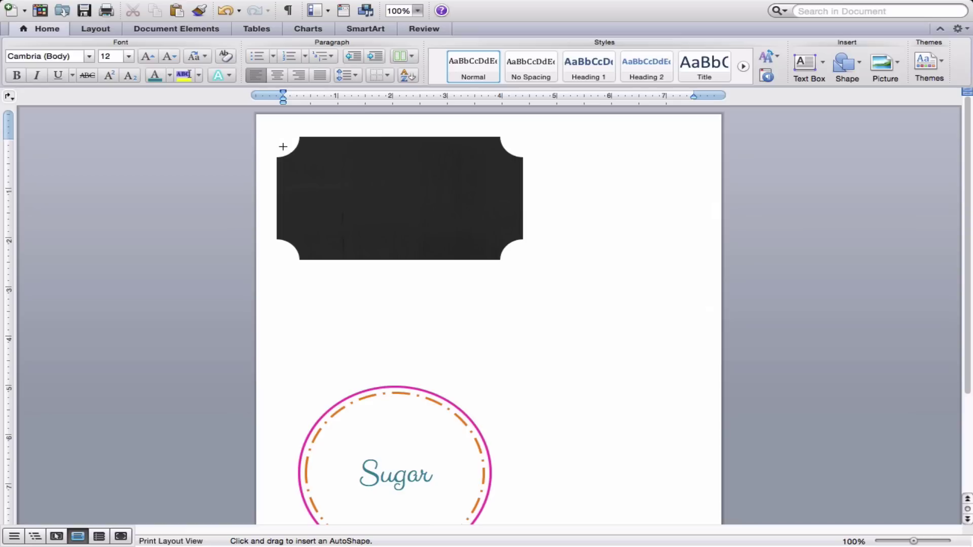
left_click_drag(299, 159, 549, 267)
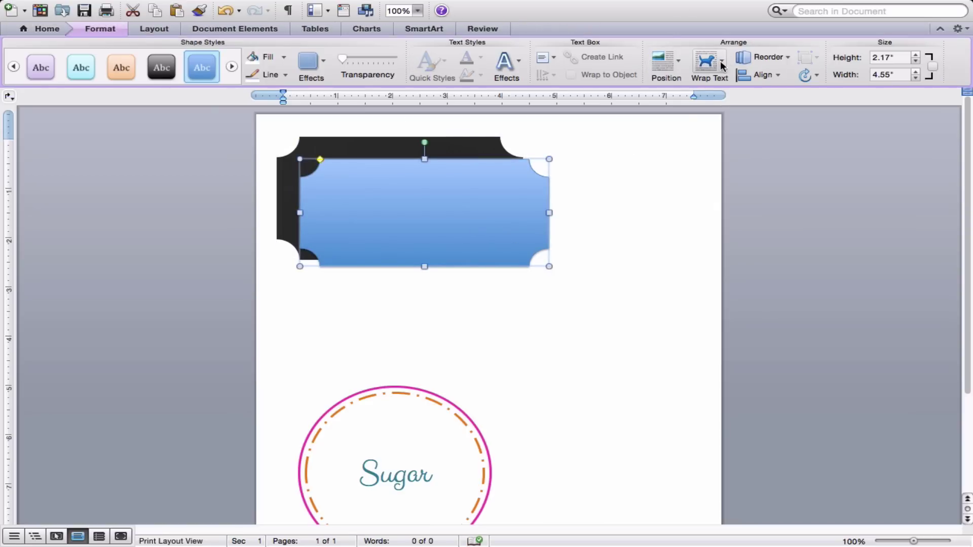
Set the new plaque to In Front of Text with No Shadow
left_click(719, 63)
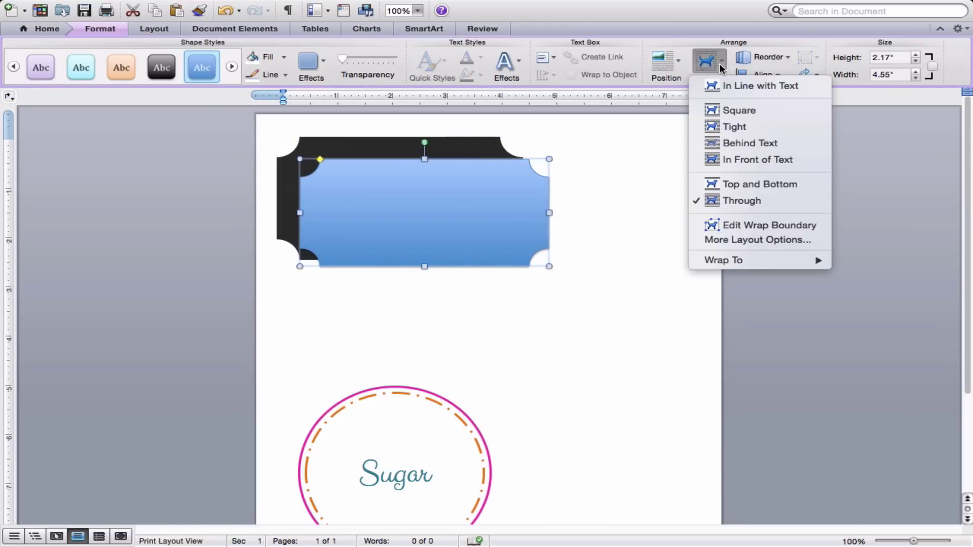
left_click(734, 155)
left_click(321, 65)
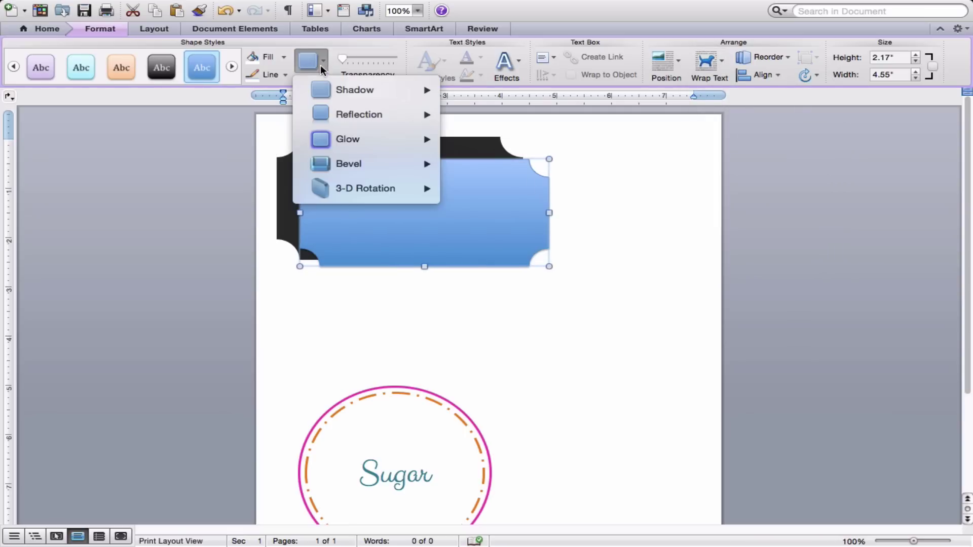
mouse_move(400, 94)
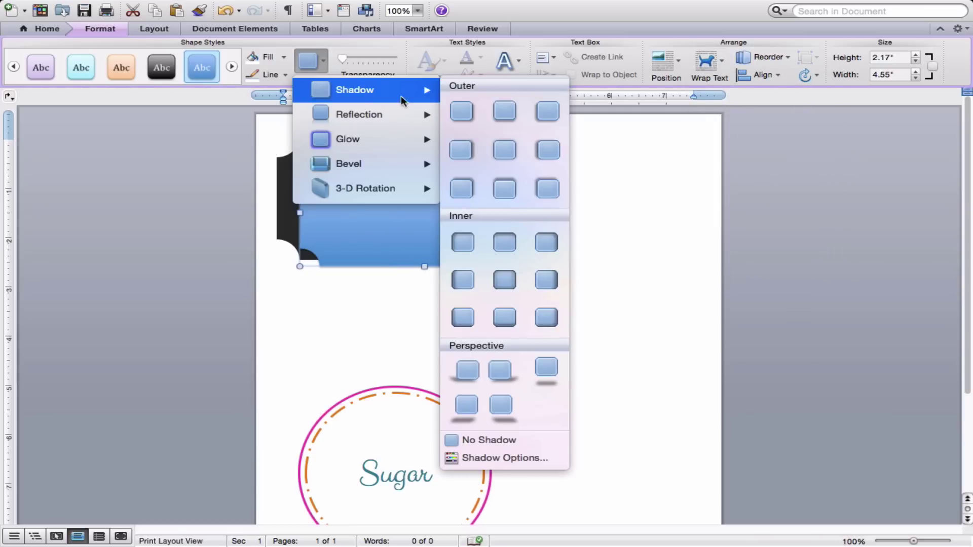
left_click(503, 440)
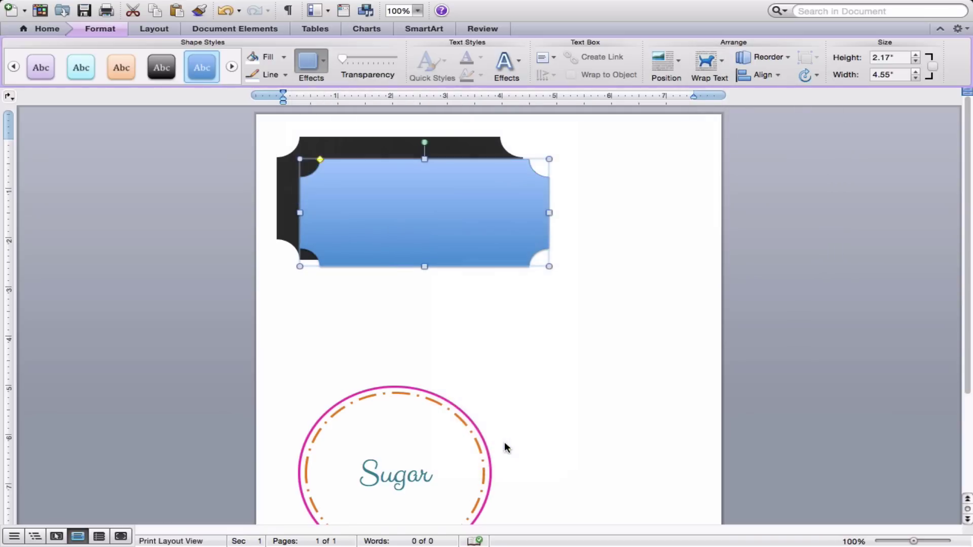
Size the new plaque to 2.25" high by 4.25" wide
left_click(882, 61)
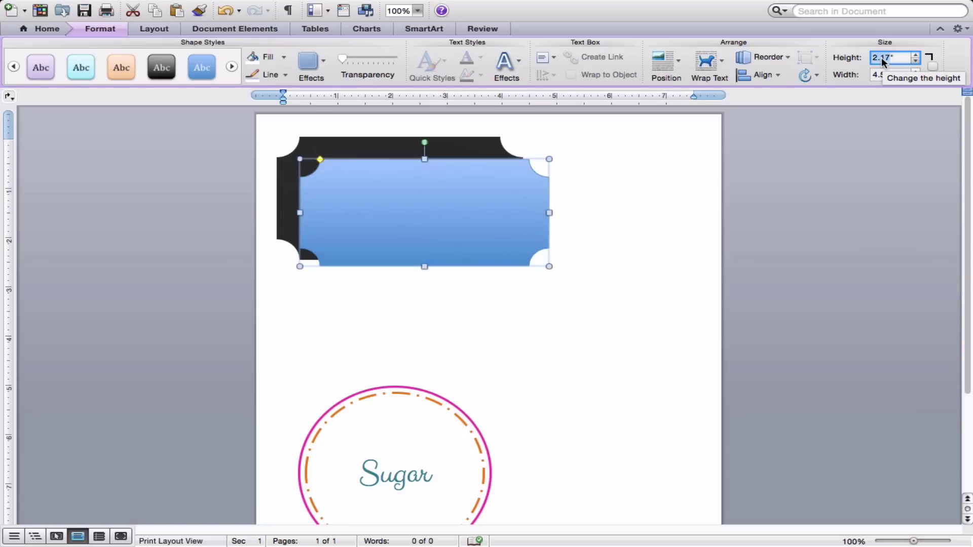
type("2.25")
key("Return")
left_click(878, 75)
type("4.")
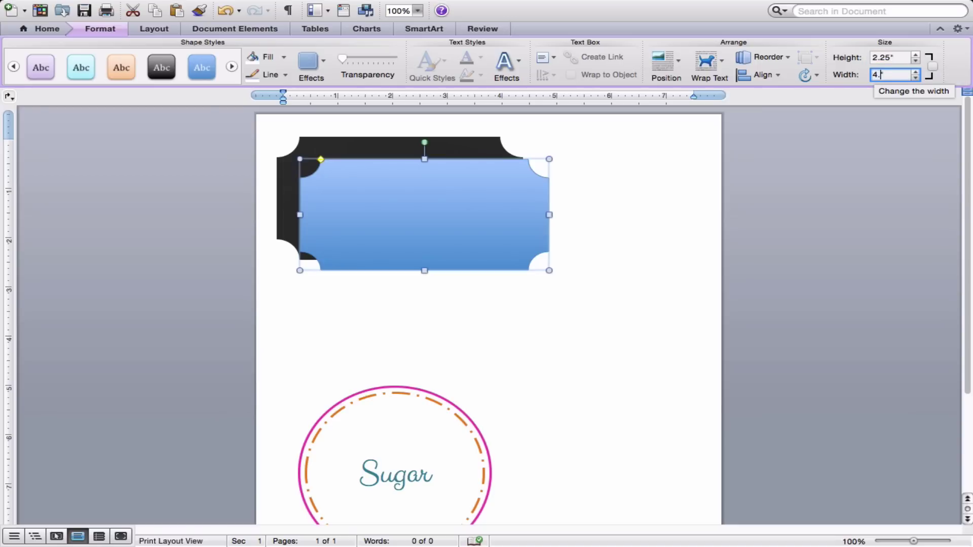
type("25")
key("Return")
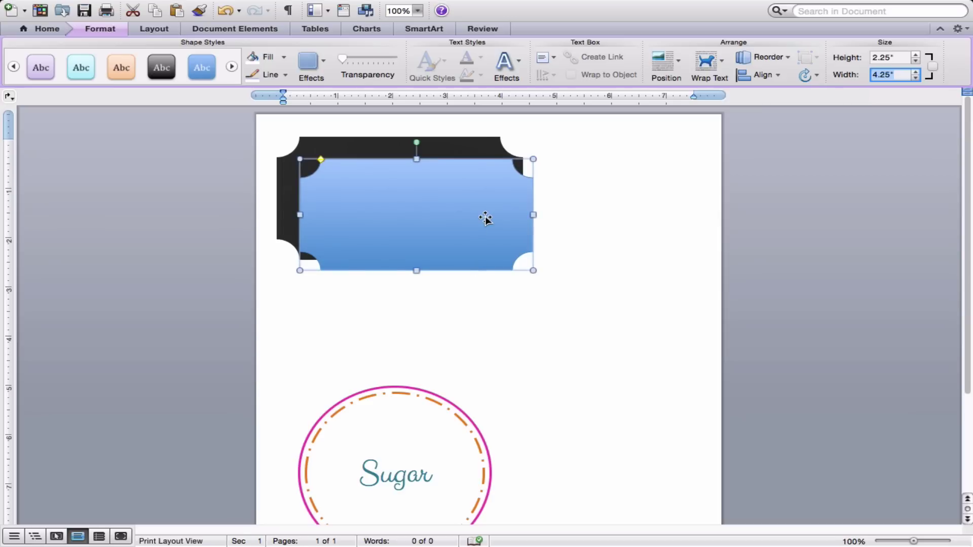
Align the two plaques Center and Middle so the blue one sits centred
left_click(471, 144, "shift")
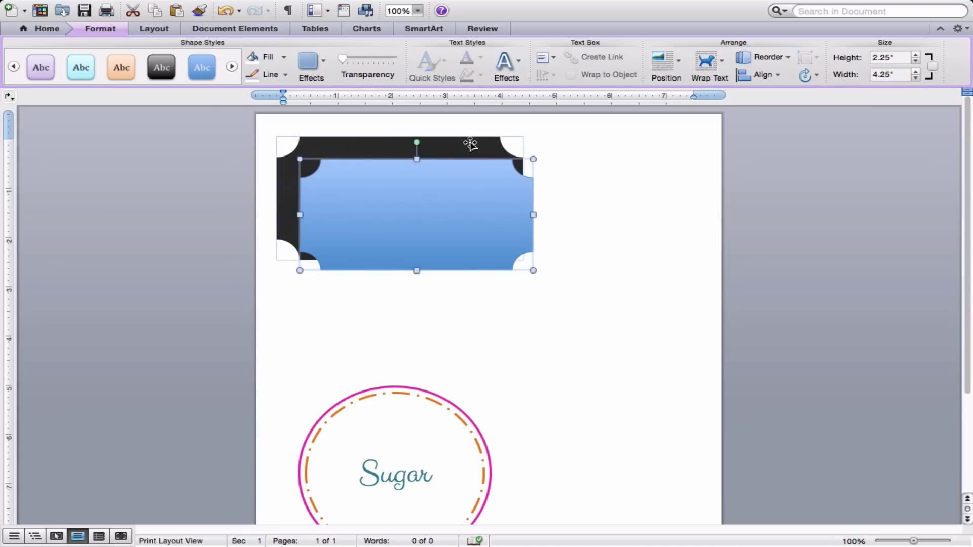
left_click(747, 75)
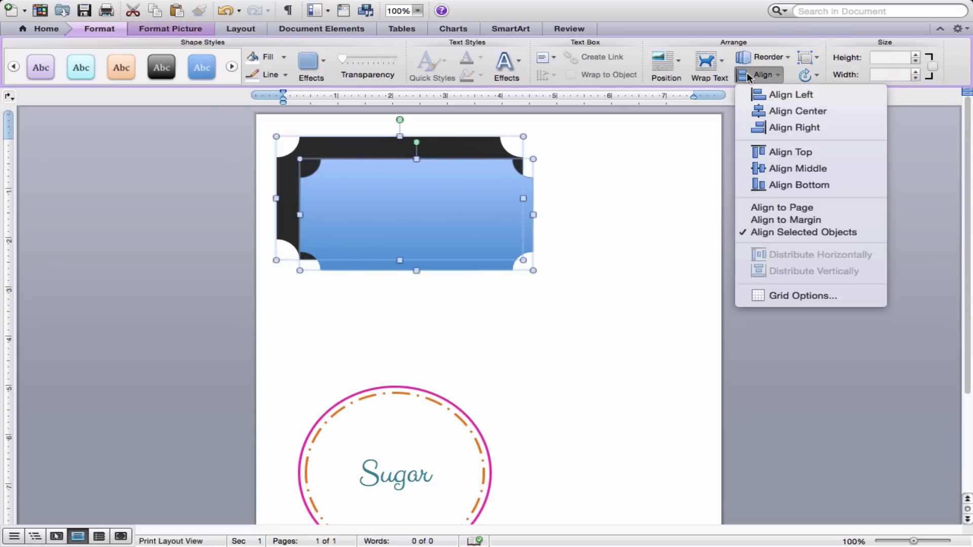
left_click(782, 111)
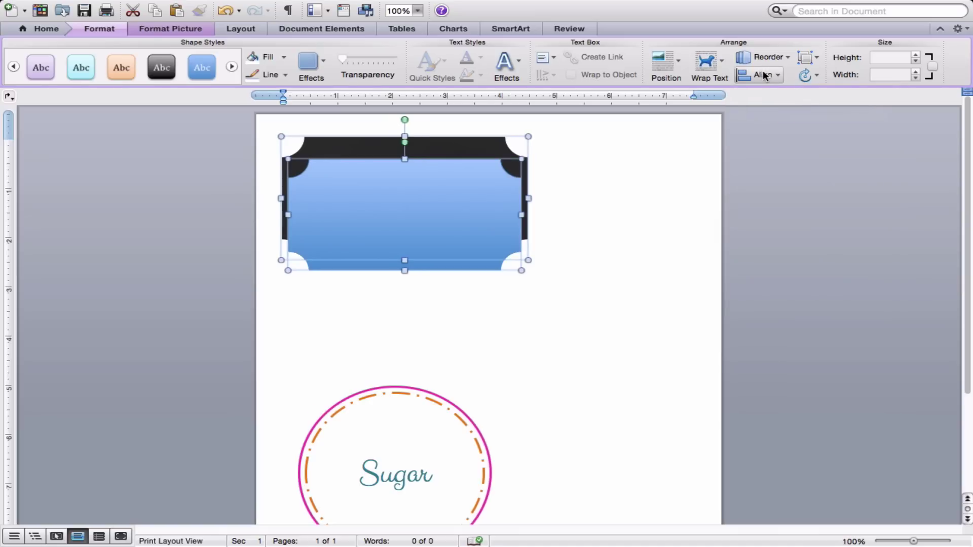
left_click(763, 75)
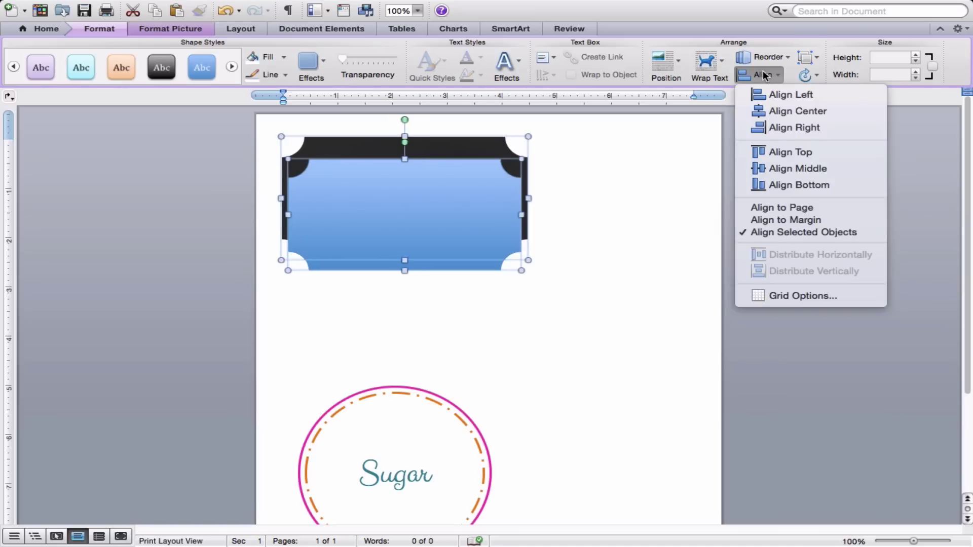
left_click(794, 170)
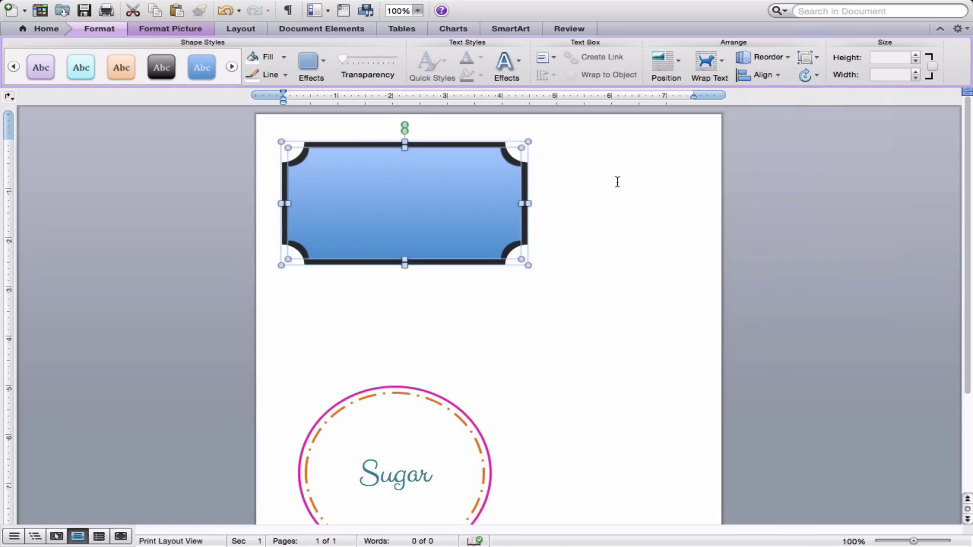
left_click(678, 262)
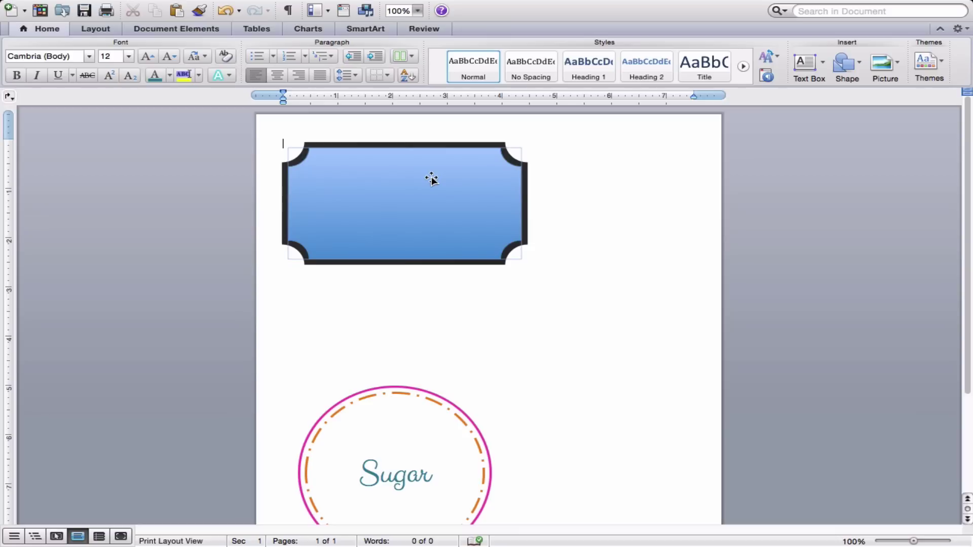
Set the blue ticket-shaped label to No Fill
left_click(431, 180)
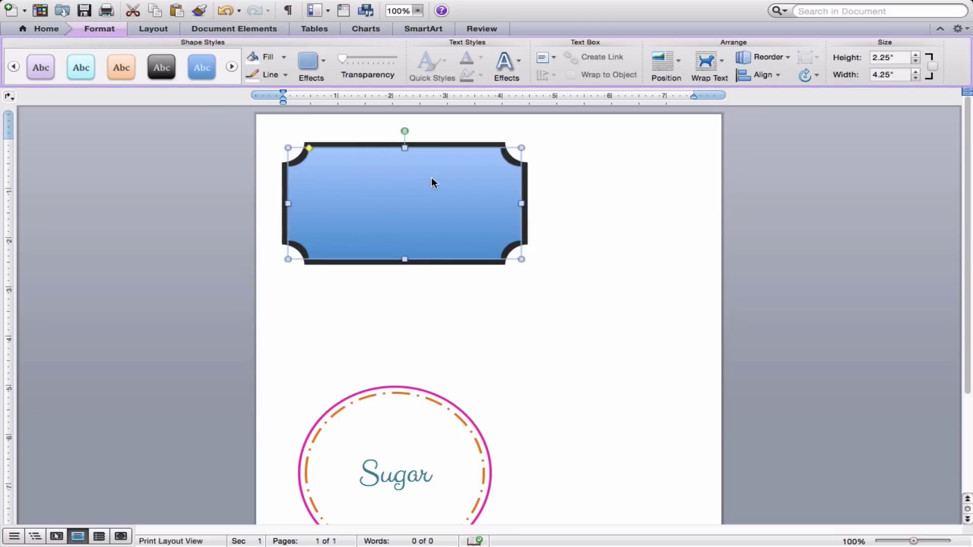
left_click(285, 57)
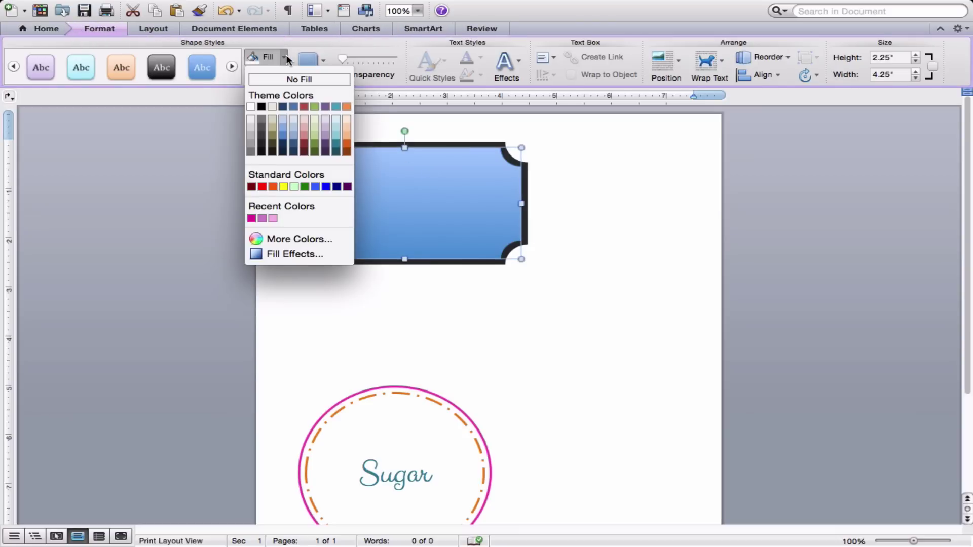
left_click(306, 78)
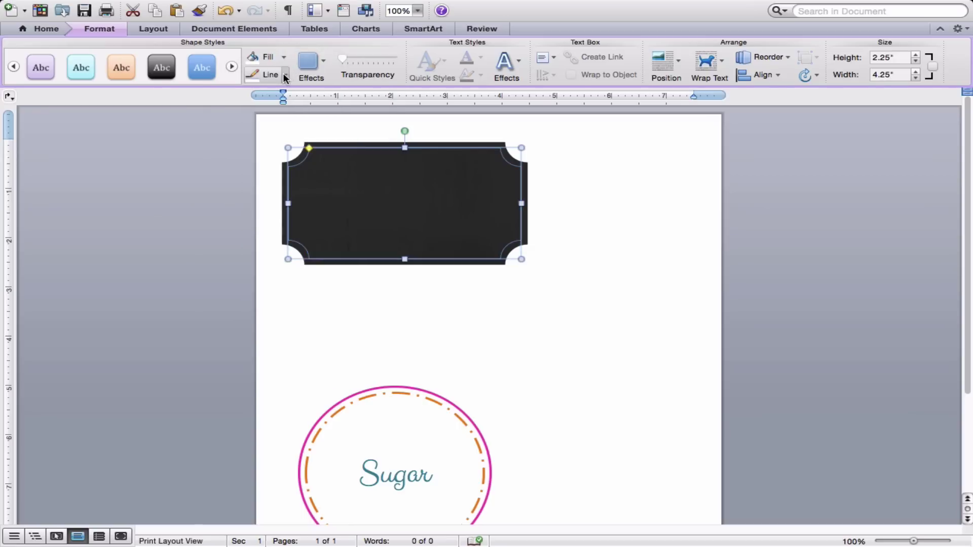
Give the label a white 3 pt double-line outline
left_click(284, 75)
left_click(250, 124)
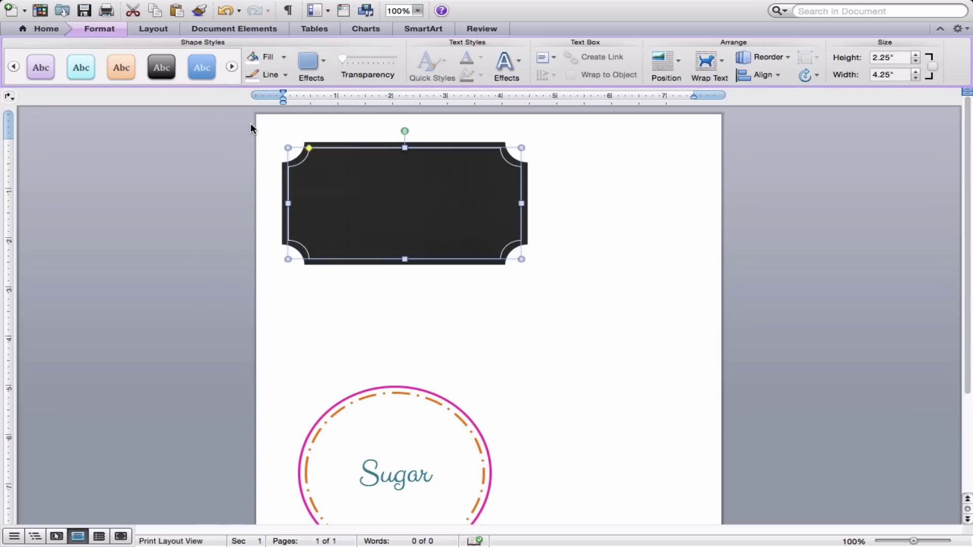
left_click(284, 76)
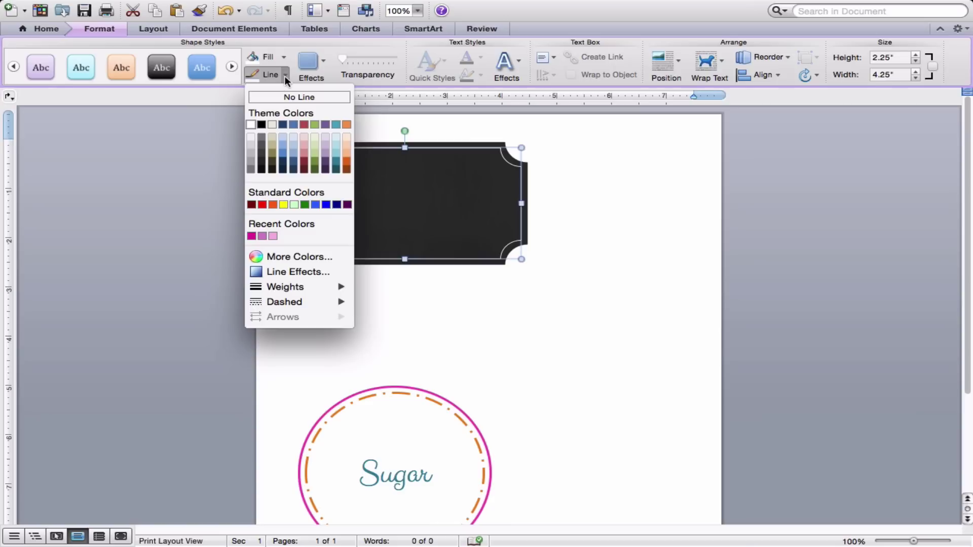
mouse_move(283, 288)
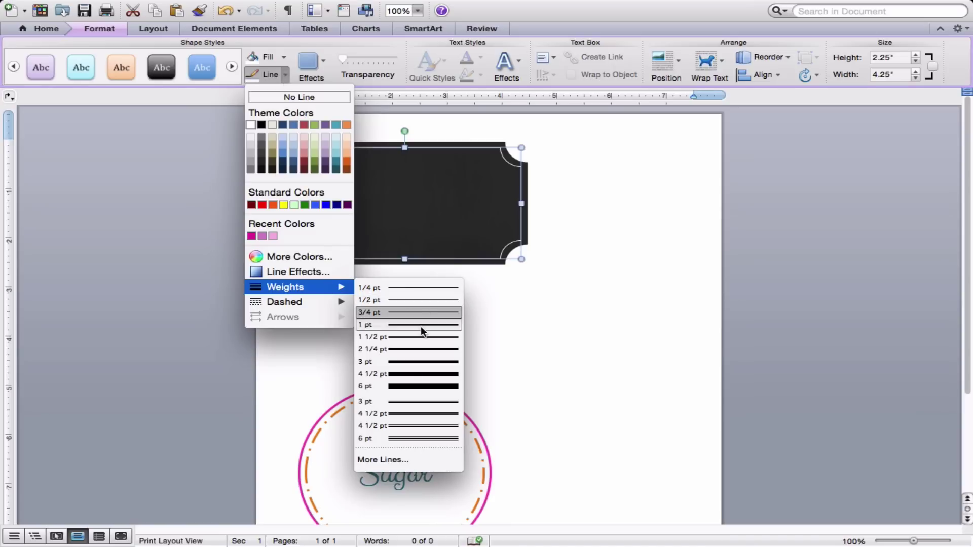
left_click(429, 403)
left_click(567, 350)
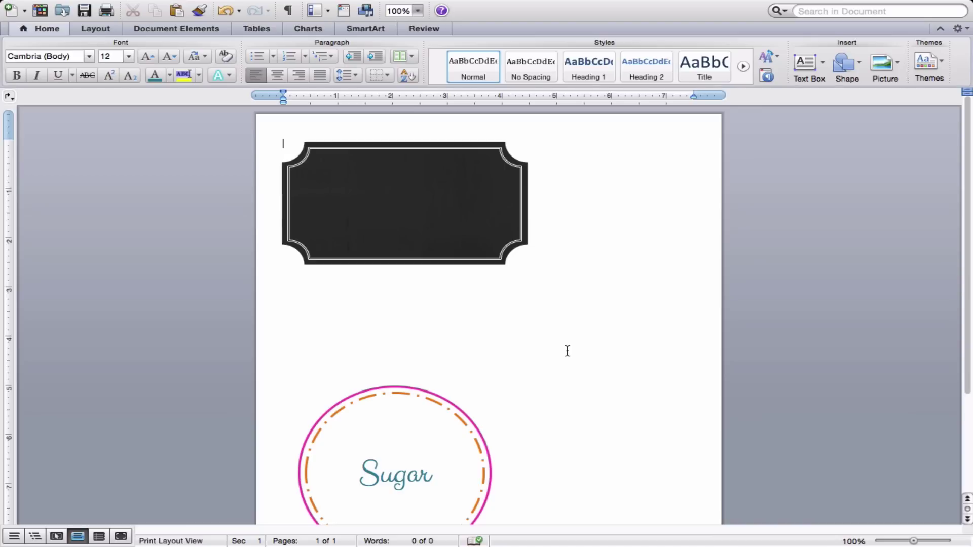
Draw a text box inside the dark label and type 'Ribbon'
left_click(810, 63)
left_click_drag(329, 173, 490, 231)
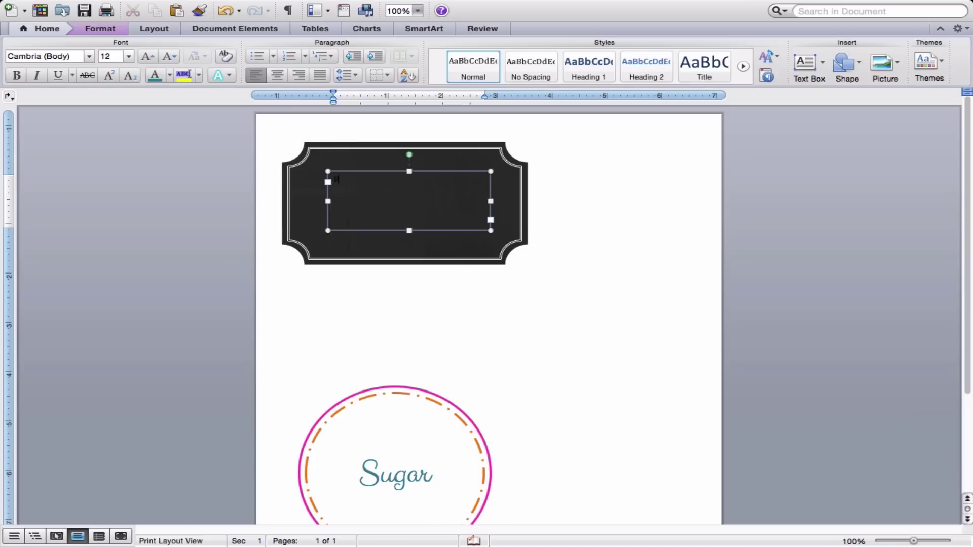
type("Ribbon")
Format 'Ribbon' as white, centred, Snell Roundhand at 48 pt
key("super+a")
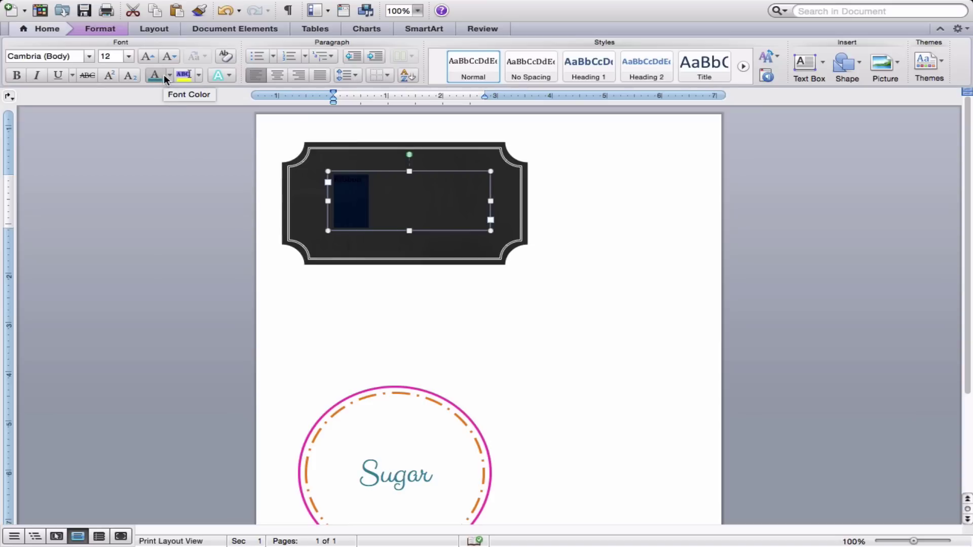
left_click(166, 75)
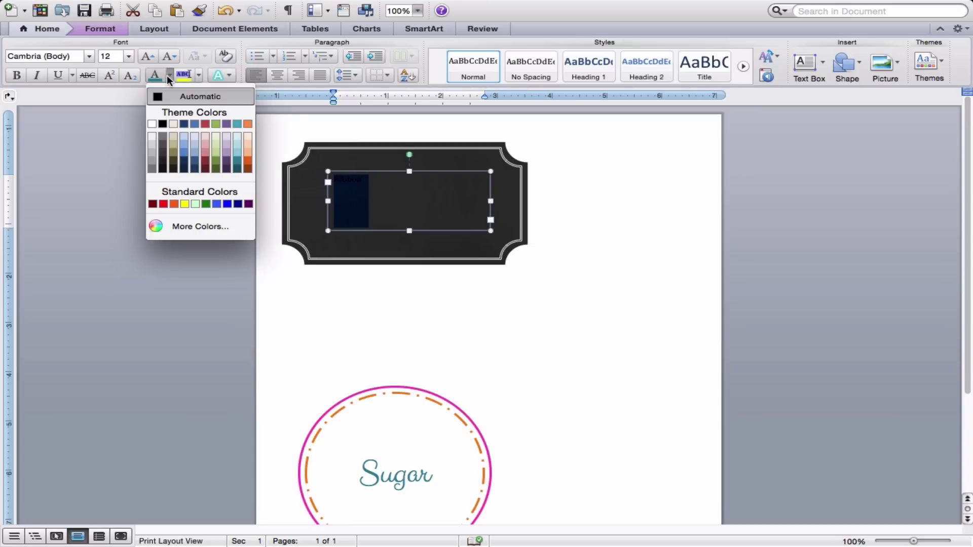
left_click(151, 124)
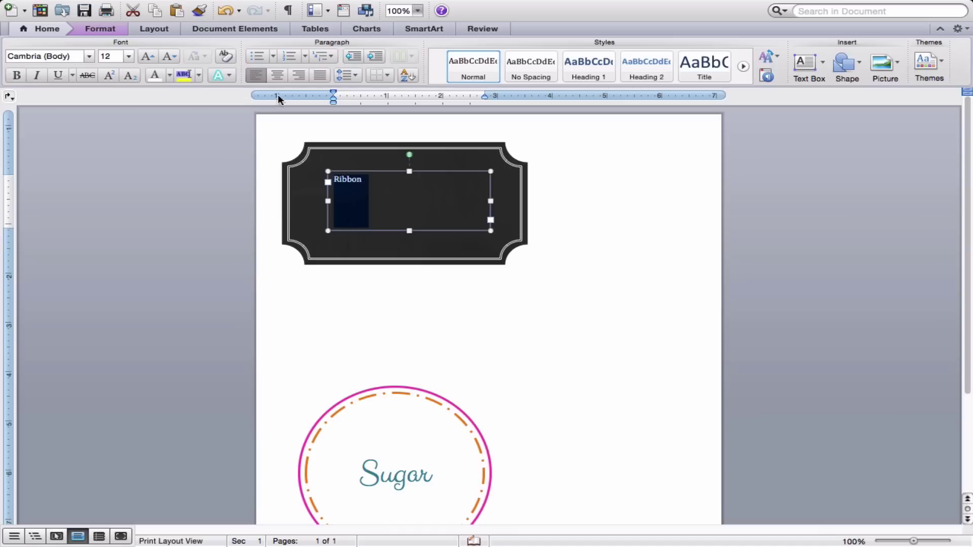
left_click(277, 75)
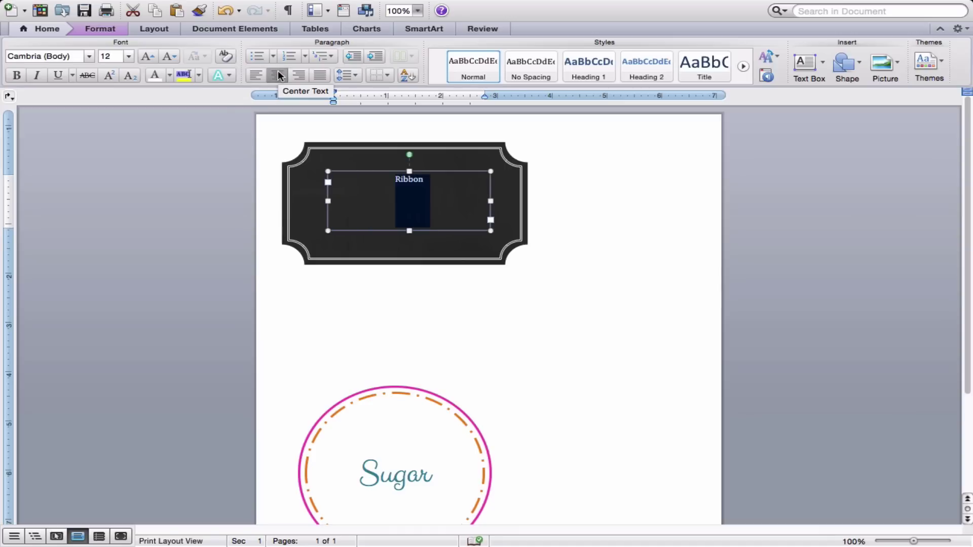
left_click(70, 55)
type("Snell Roundhand")
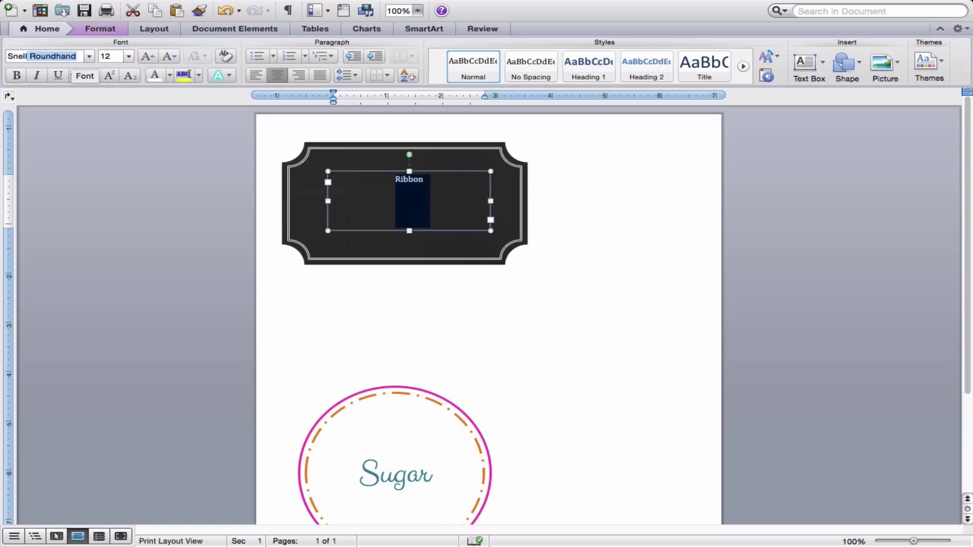
key("Return")
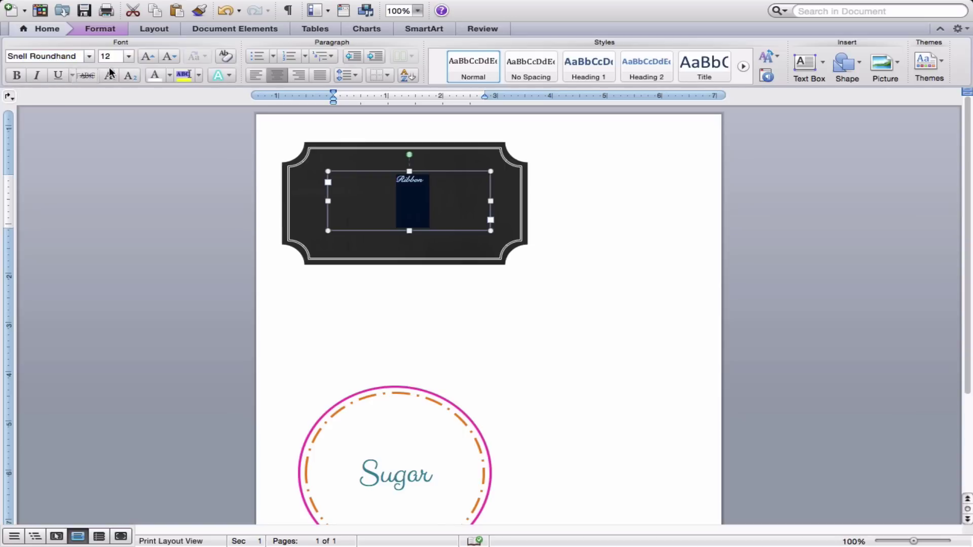
left_click(130, 56)
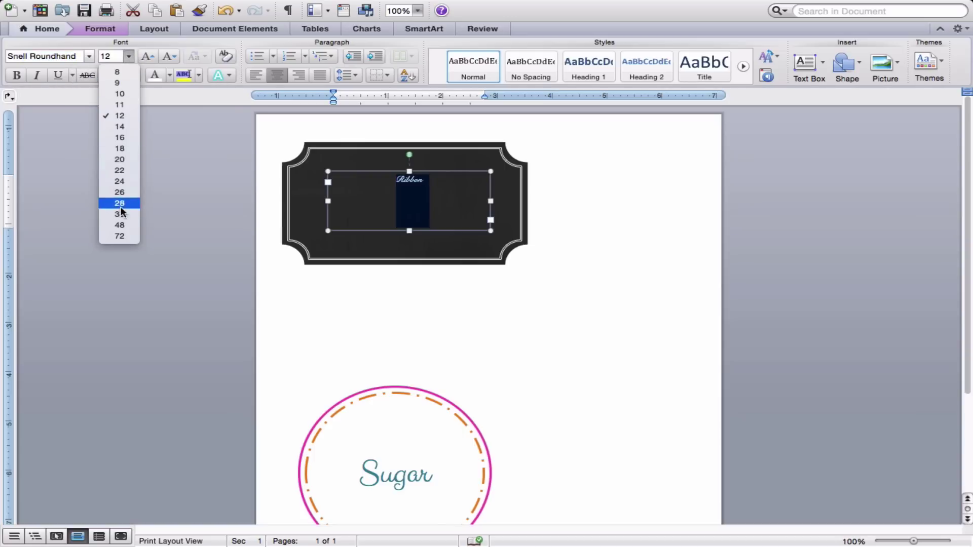
left_click(124, 224)
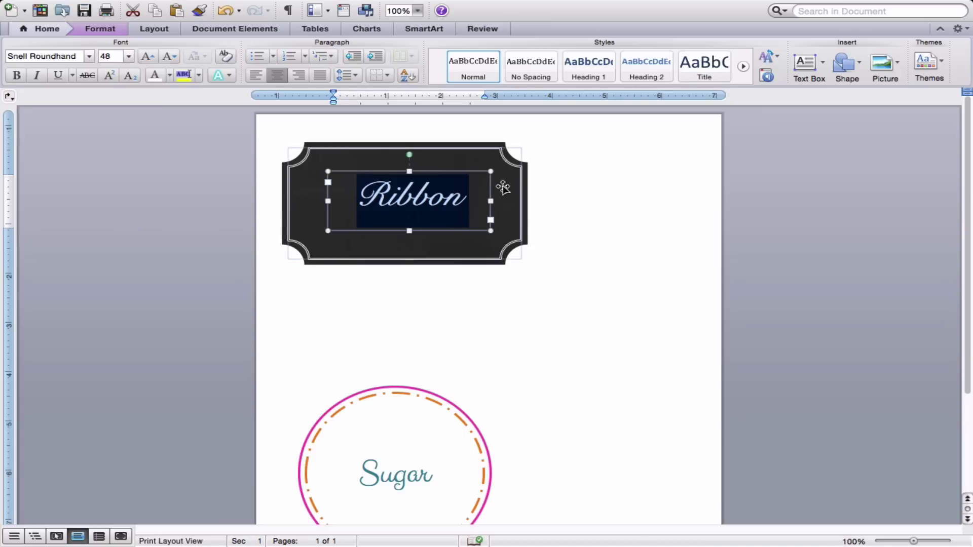
Align the Ribbon text box and chalkboard label Center and Middle
left_click(597, 248)
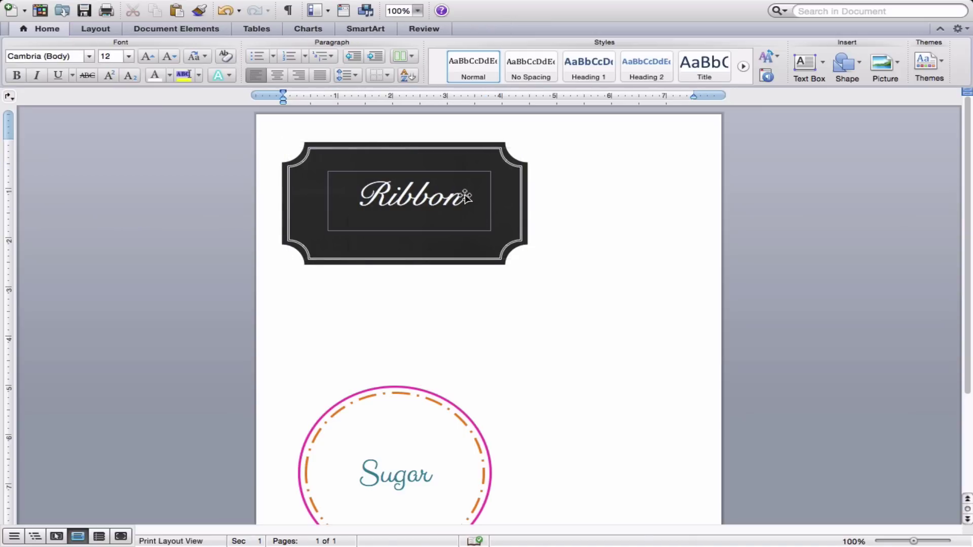
left_click(464, 196)
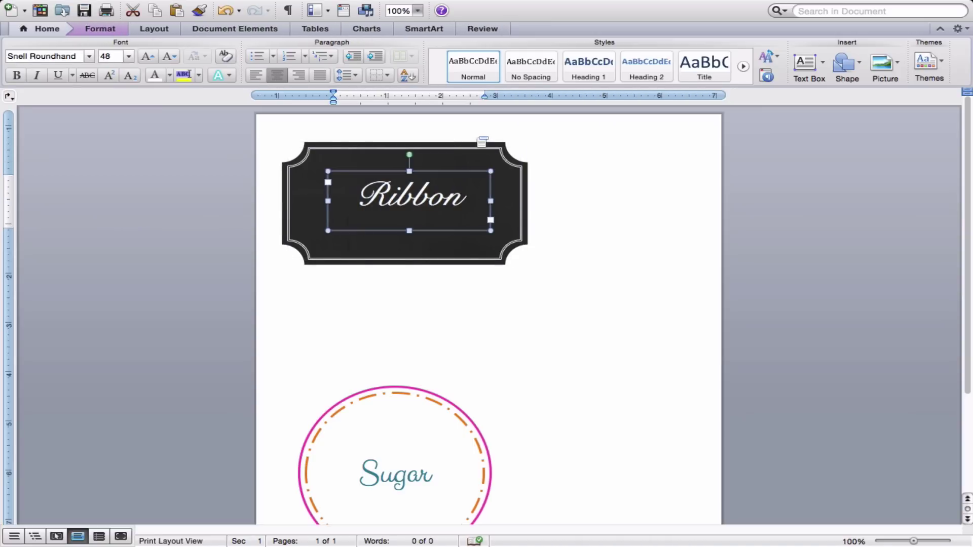
left_click(462, 152, "shift")
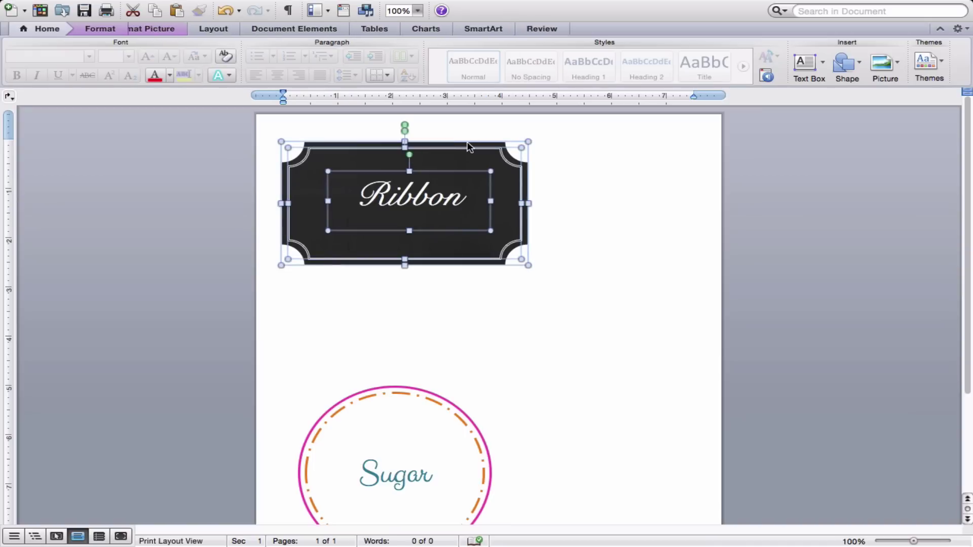
left_click(96, 29)
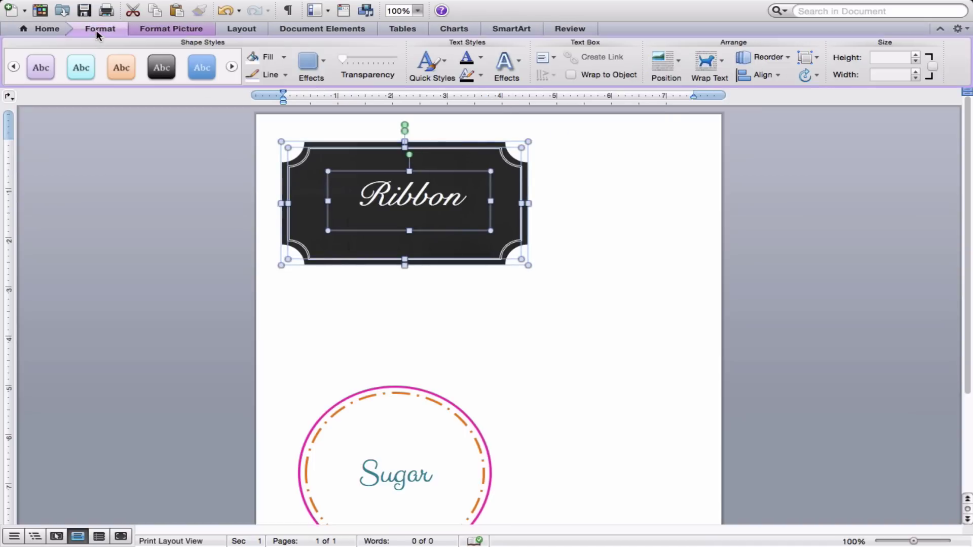
left_click(779, 73)
left_click(793, 109)
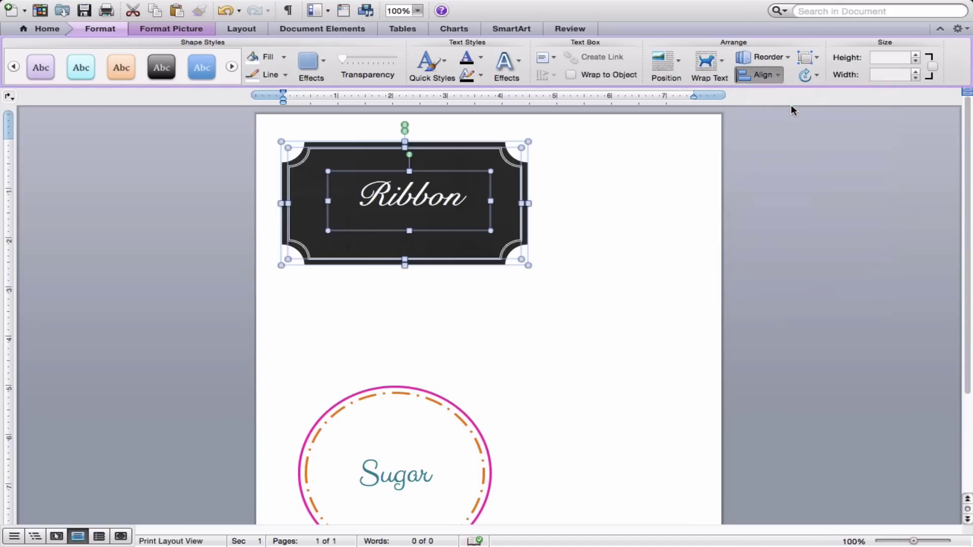
left_click(765, 75)
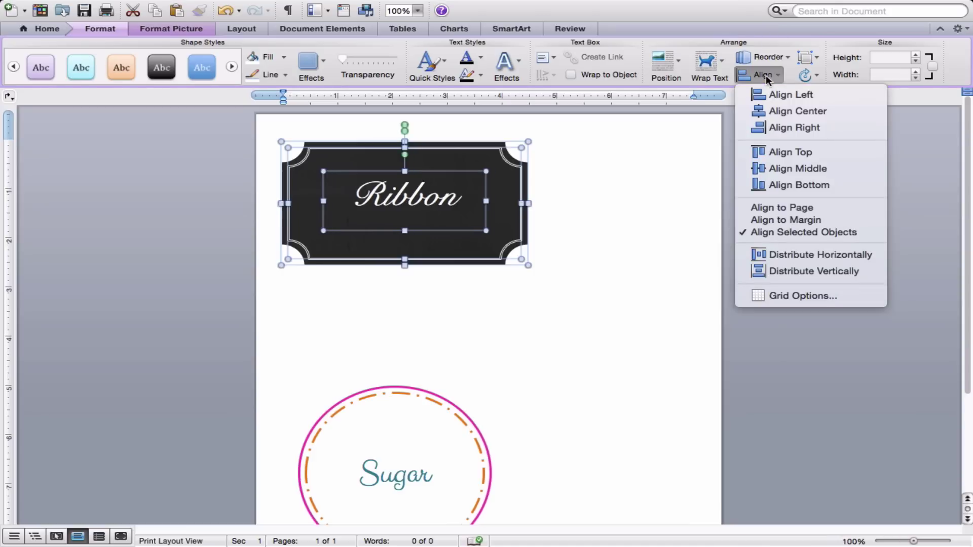
left_click(798, 170)
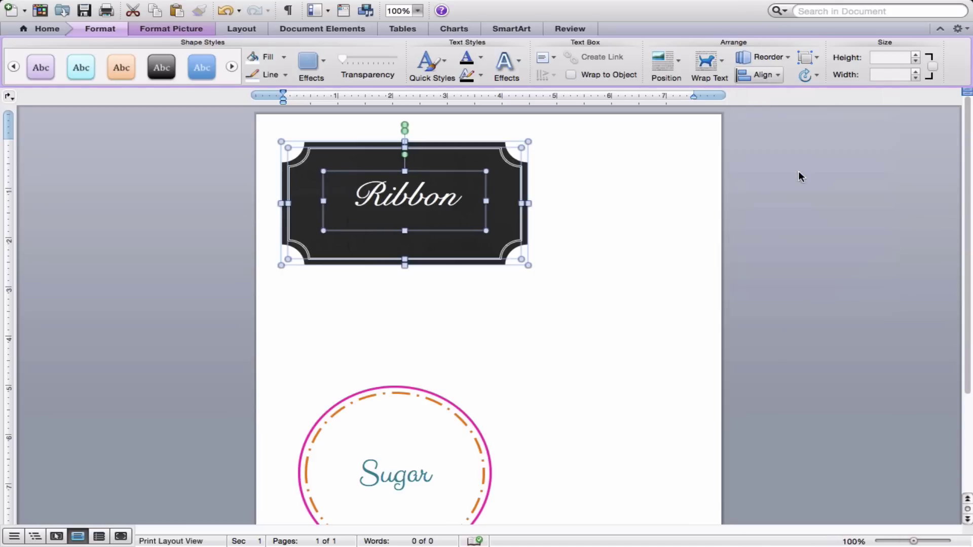
Group the text box with the label and nudge the group slightly down-right
left_click(810, 56)
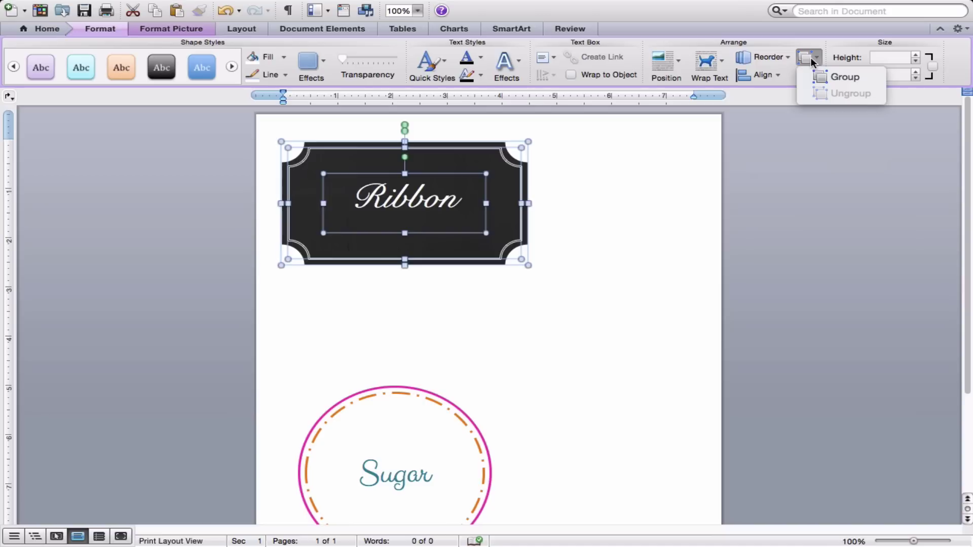
left_click(827, 79)
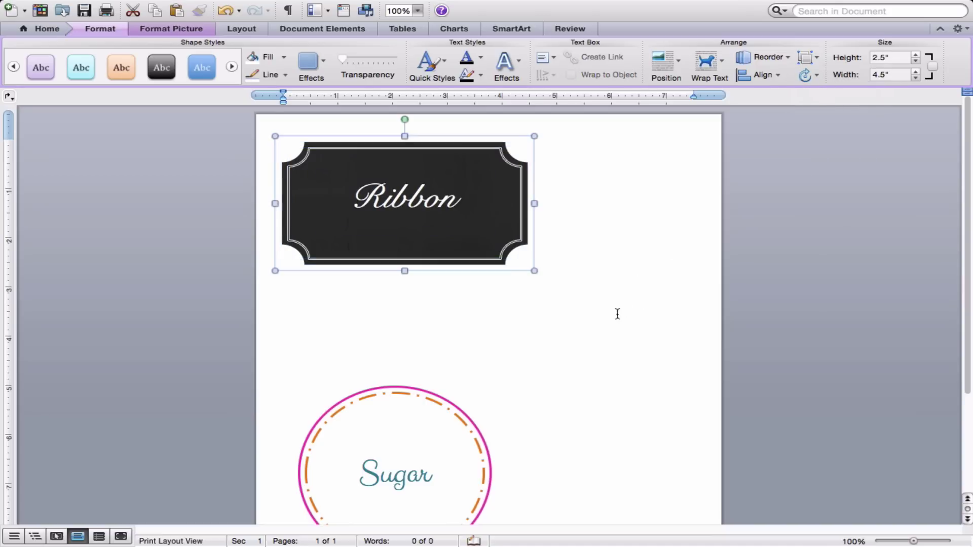
mouse_move(484, 213)
left_mouse_down()
mouse_move(621, 314)
mouse_move(495, 211)
mouse_move(498, 219)
left_mouse_up()
Drag the Sugar circle group up to sit directly below the Ribbon label
left_click(574, 391)
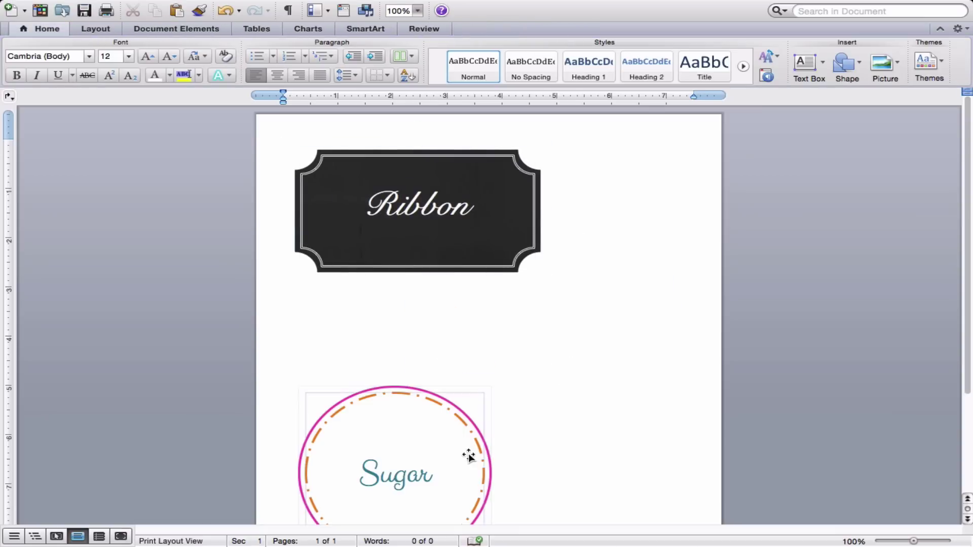
left_click_drag(468, 456, 484, 364)
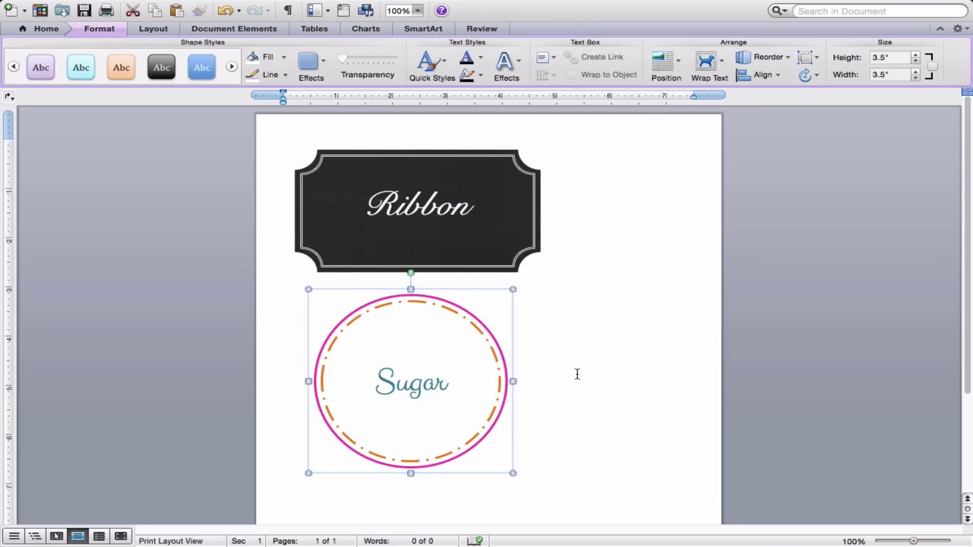